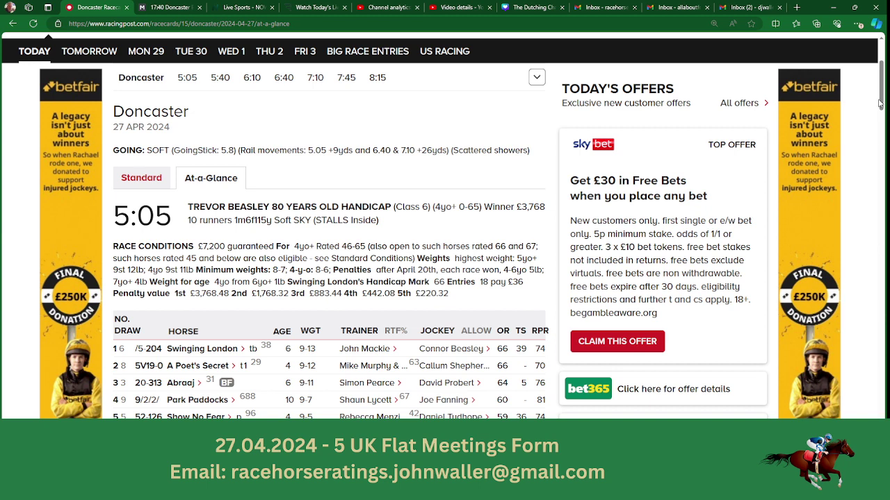
# Scroll down the Racing Post Doncaster at-a-glance page through every race.
pyautogui.moveTo(881, 101); pyautogui.dragTo(883, 109)
pyautogui.scroll(-1, 884, 109)
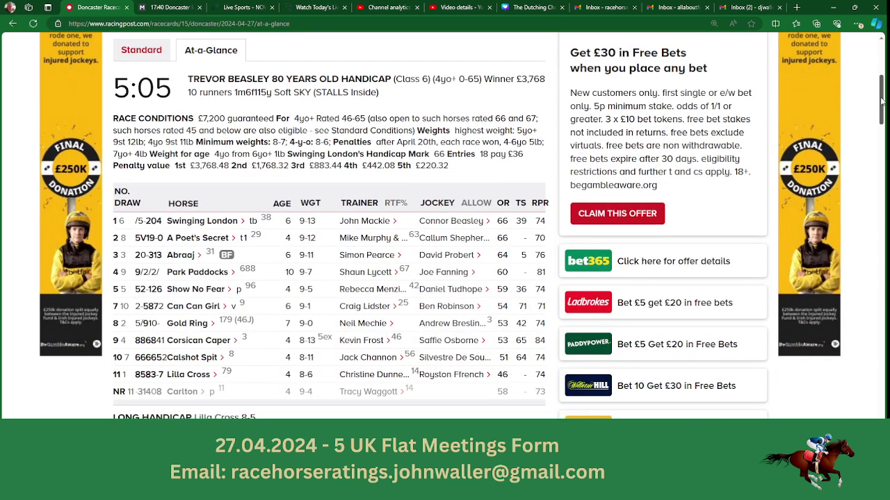
pyautogui.moveTo(881, 101); pyautogui.dragTo(881, 232)
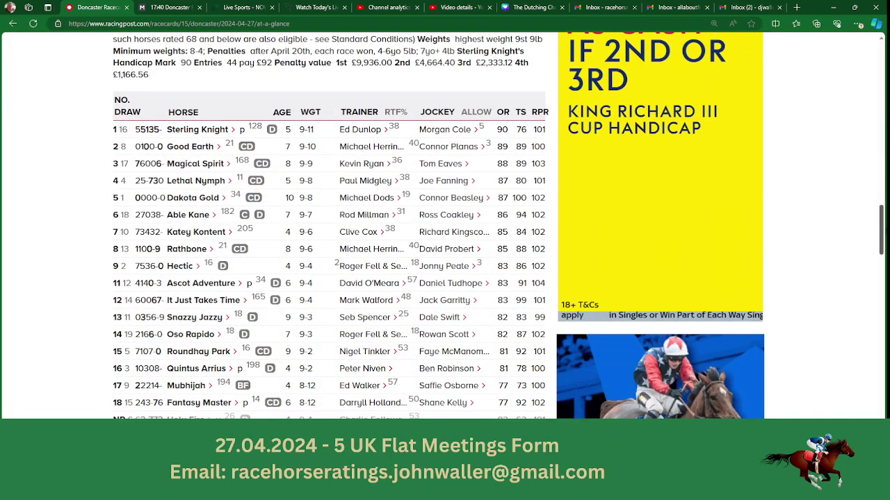
pyautogui.moveTo(881, 232); pyautogui.dragTo(881, 261)
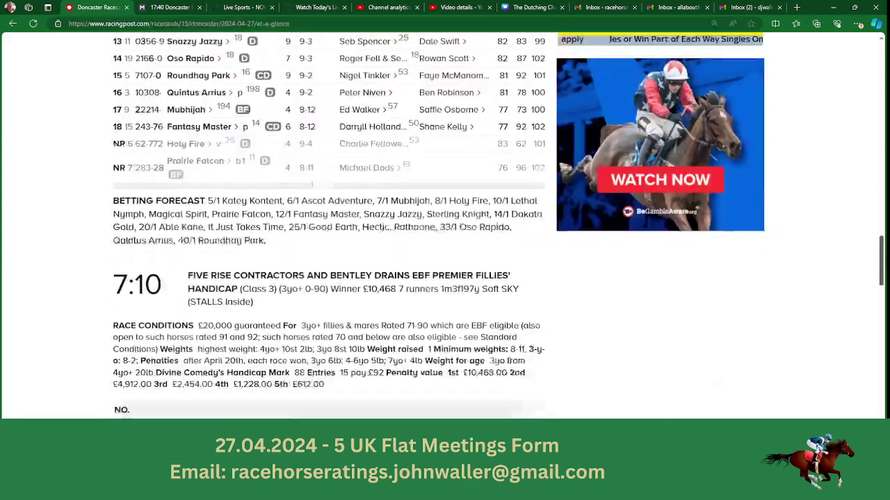
pyautogui.scroll(-6, 445, 225)
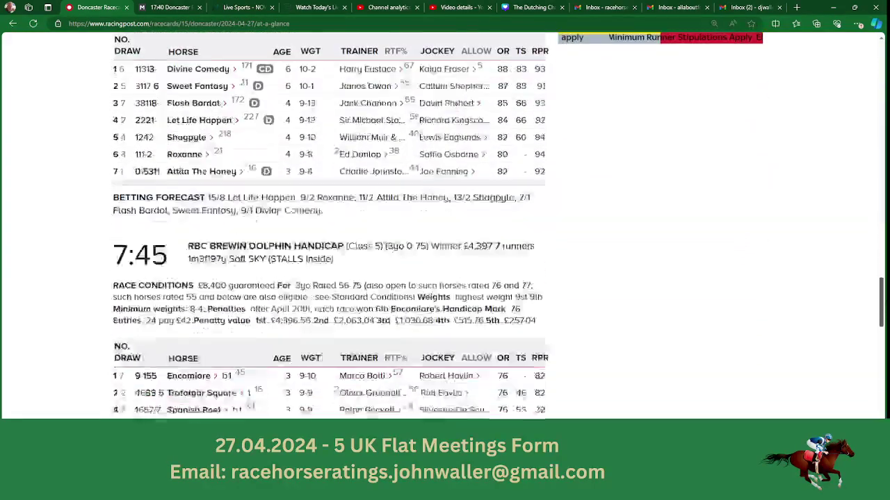
pyautogui.scroll(-3, 444, 226)
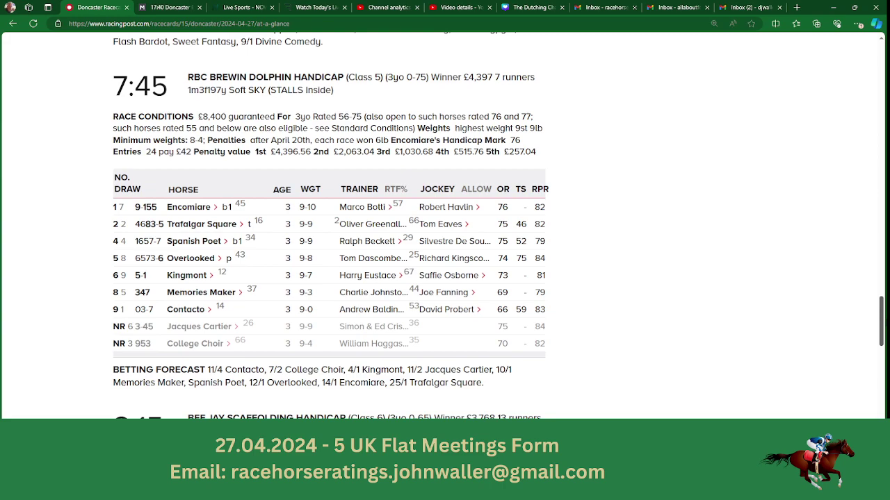
pyautogui.scroll(-5, 445, 226)
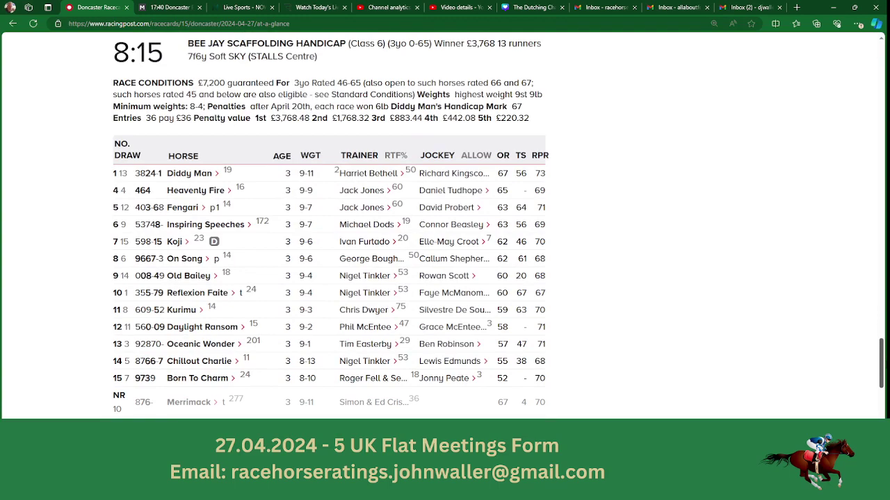
pyautogui.scroll(-4, 883, 353)
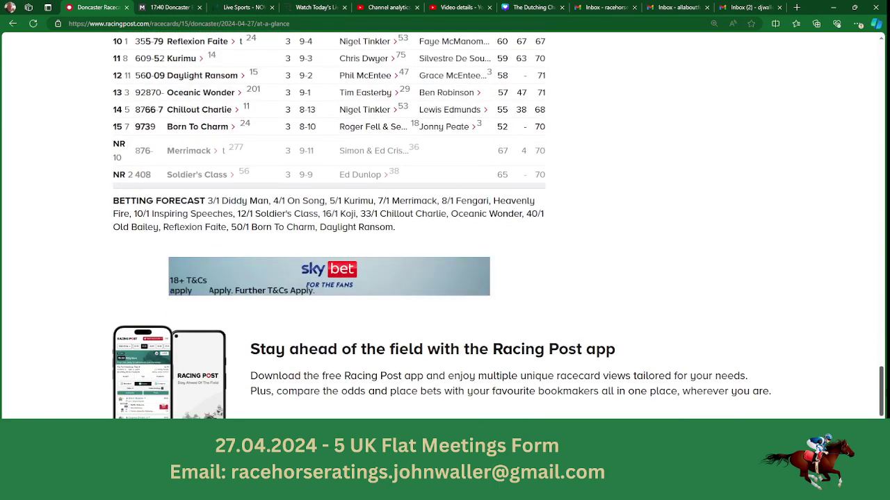
# Scroll back up to the 5:40 Daniel Thwaites Derby Fillies' Handicap racecard.
pyautogui.scroll(6, 883, 353)
pyautogui.scroll(15, 884, 353)
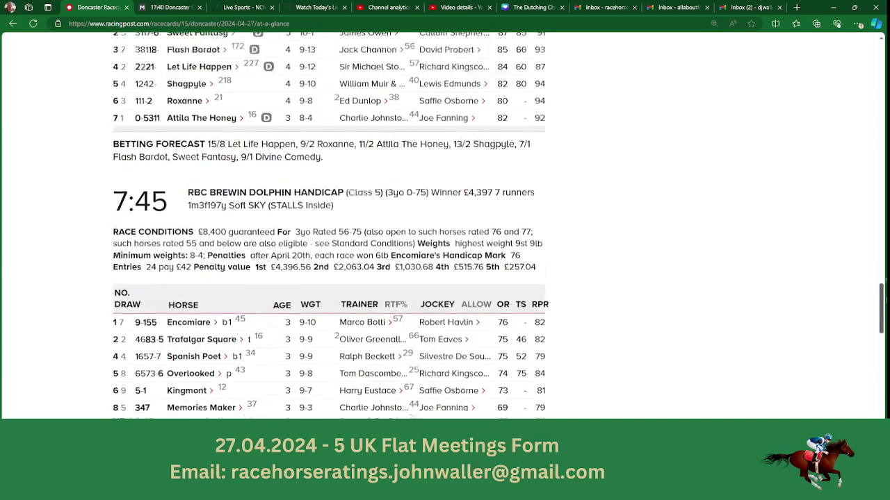
pyautogui.scroll(15, 445, 226)
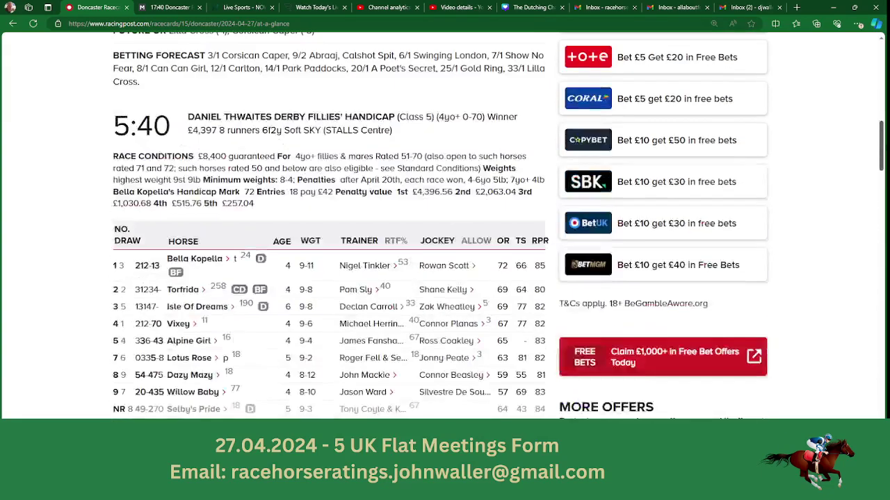
pyautogui.scroll(-1, 498, 225)
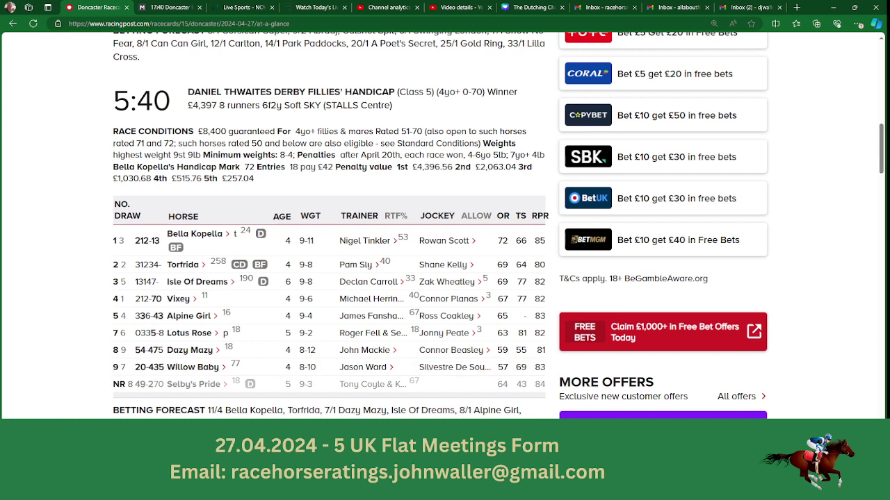
pyautogui.hotkey('alt', 'Tab')
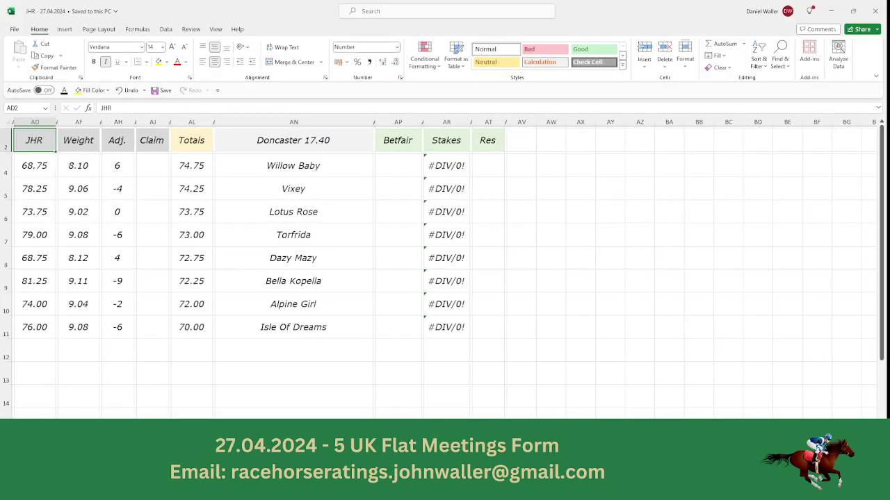
# Select Willow Baby's empty Betfair cell AP4 on the Doncaster 17.40 sheet, then return to the racecard.
pyautogui.click(406, 169)
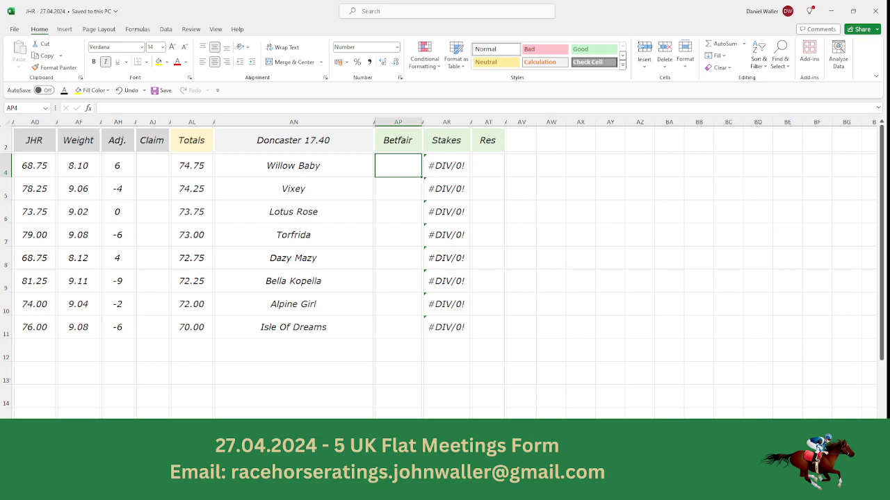
pyautogui.hotkey('alt', 'Tab')
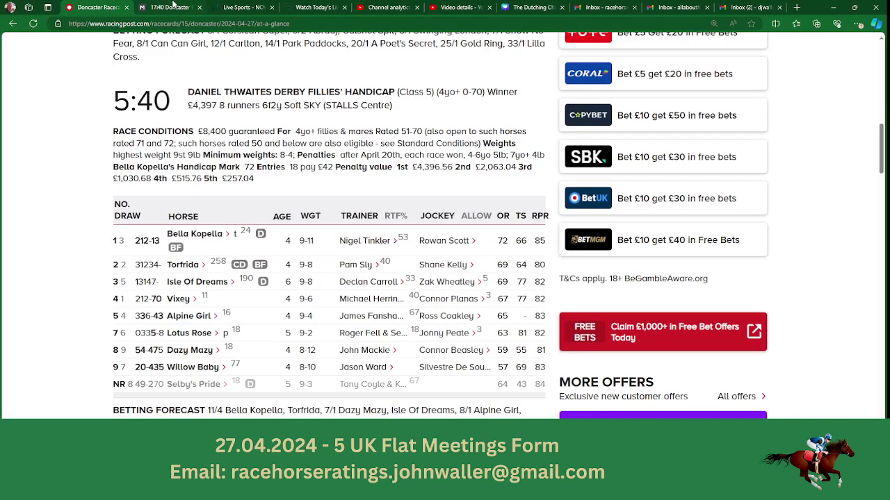
# Open Matchbook's 17:40 Doncaster win market and show all nine runners' back and lay odds.
pyautogui.click(172, 6)
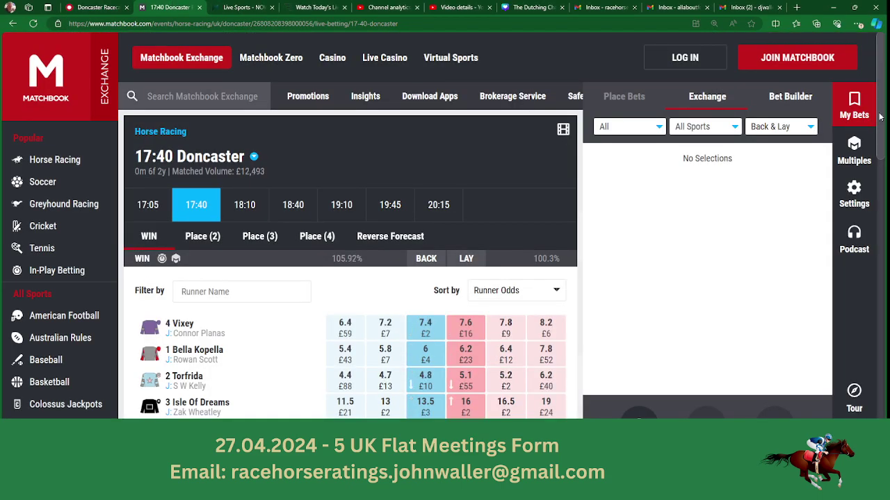
pyautogui.scroll(-3, 880, 117)
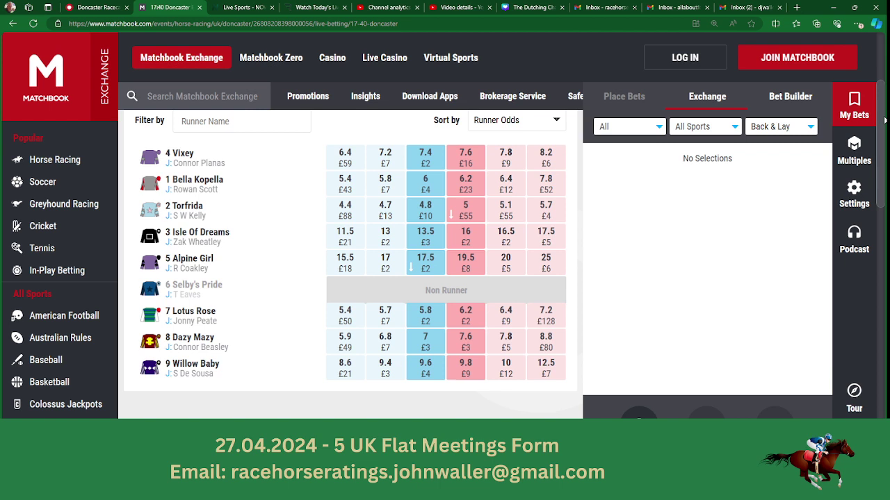
pyautogui.moveTo(884, 120); pyautogui.dragTo(884, 111)
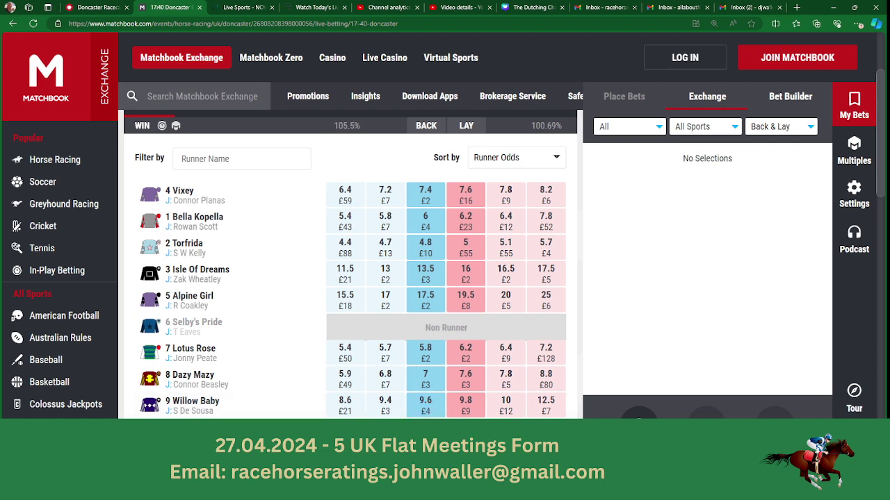
pyautogui.hotkey('alt', 'Tab')
# Enter Betfair odds 9.60, 7.4 and 5.8 for Willow Baby, Vixey and Lotus Rose, then check their stakes.
pyautogui.write('9.60')
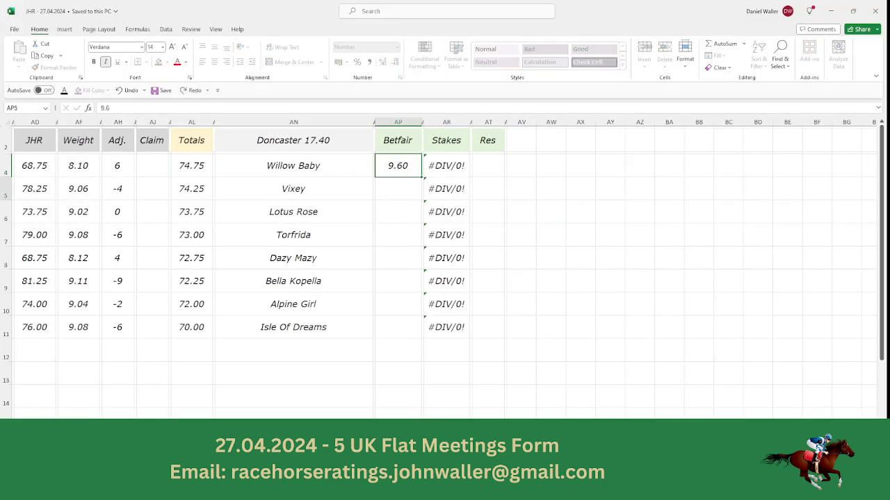
pyautogui.press('Return')
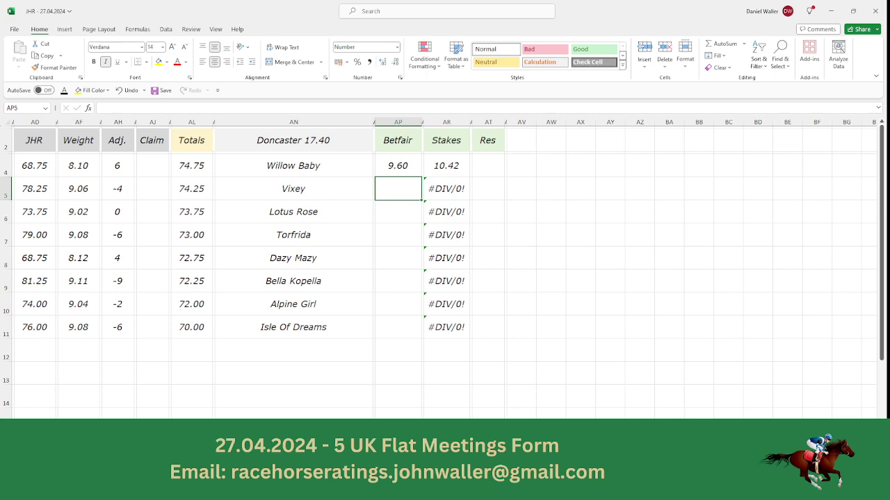
pyautogui.hotkey('alt', 'Tab')
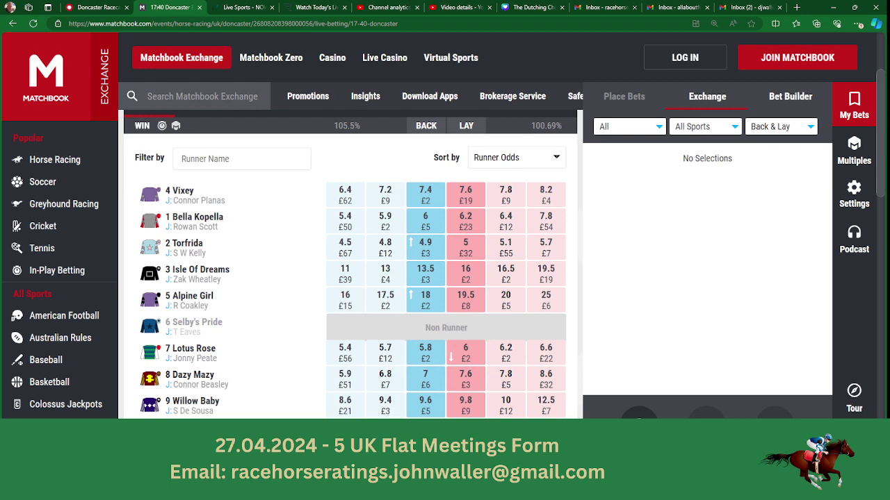
pyautogui.hotkey('alt', 'Tab')
pyautogui.write('7.4')
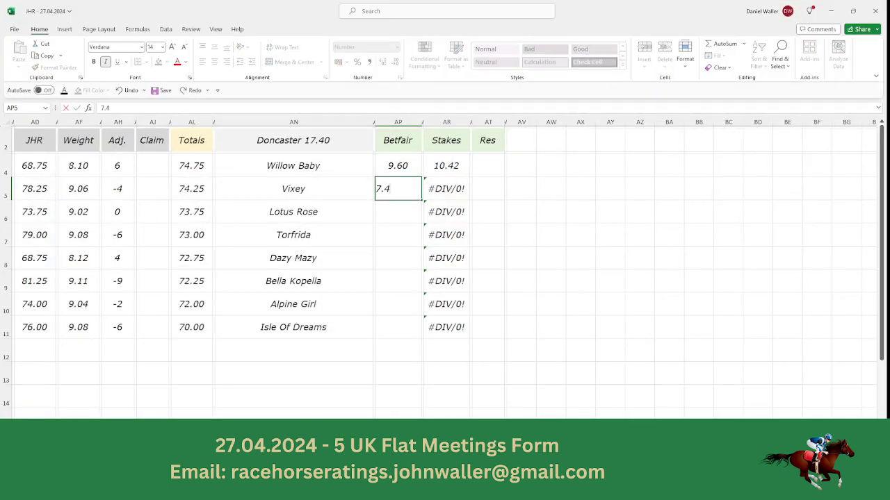
pyautogui.press('Return')
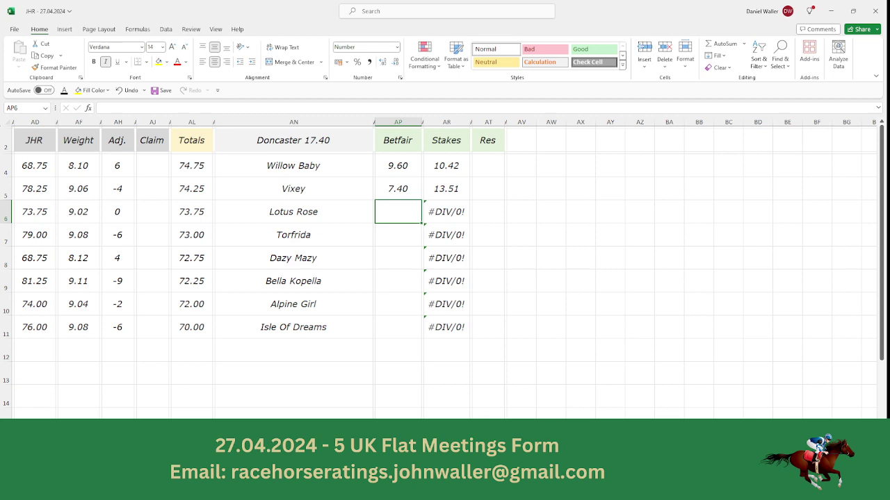
pyautogui.hotkey('alt', 'Tab')
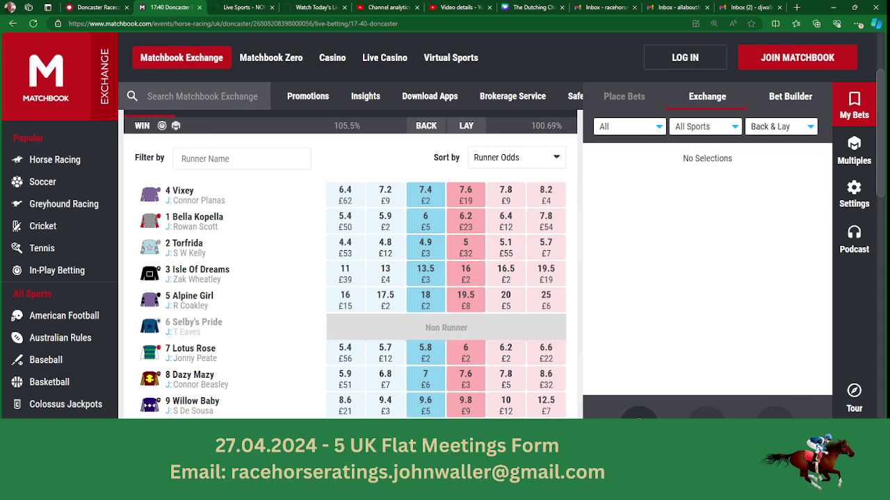
pyautogui.hotkey('alt', 'Tab')
pyautogui.write('5.8')
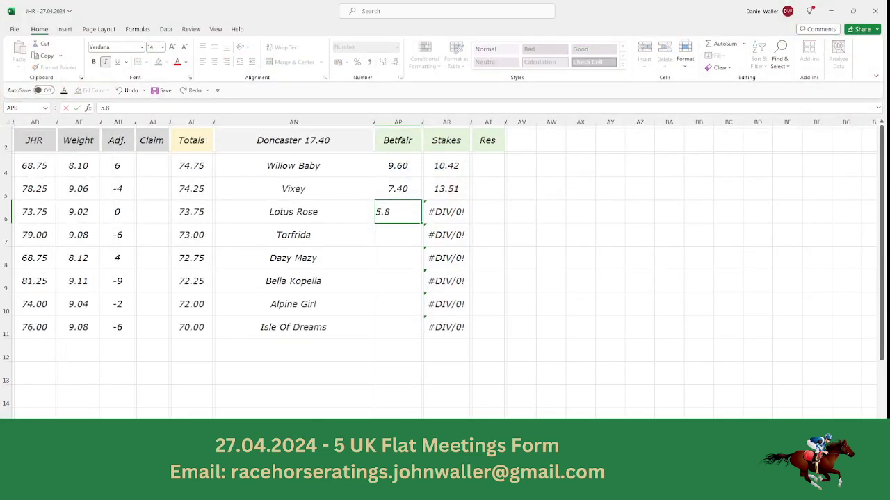
pyautogui.press('Return')
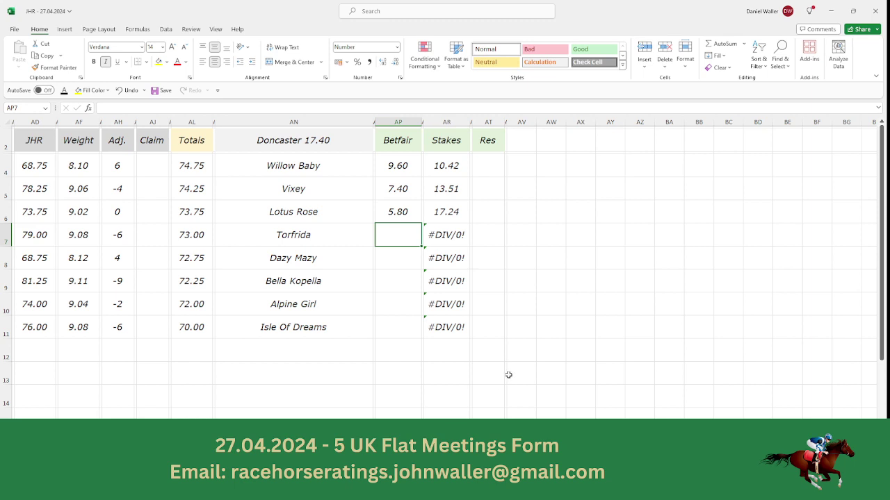
pyautogui.click(448, 167)
pyautogui.moveTo(448, 167); pyautogui.dragTo(447, 207)
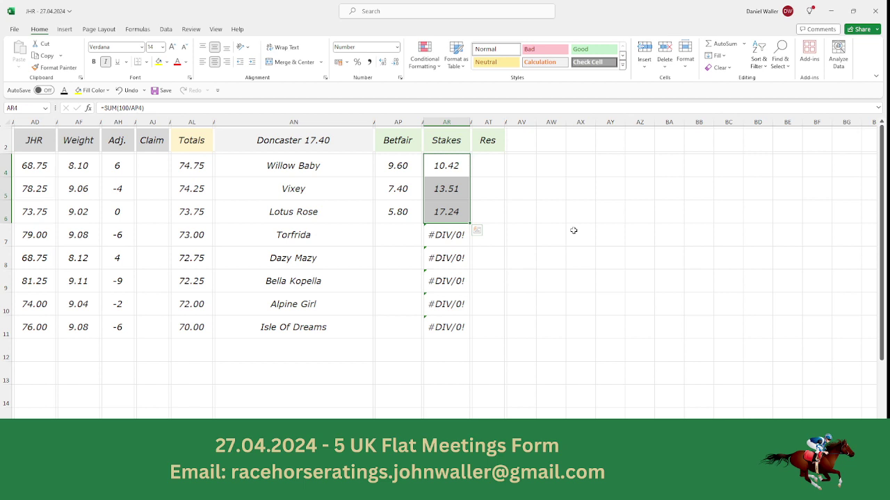
# Enter Torfrida's Betfair odds of 4.90 from Matchbook.
pyautogui.click(409, 235)
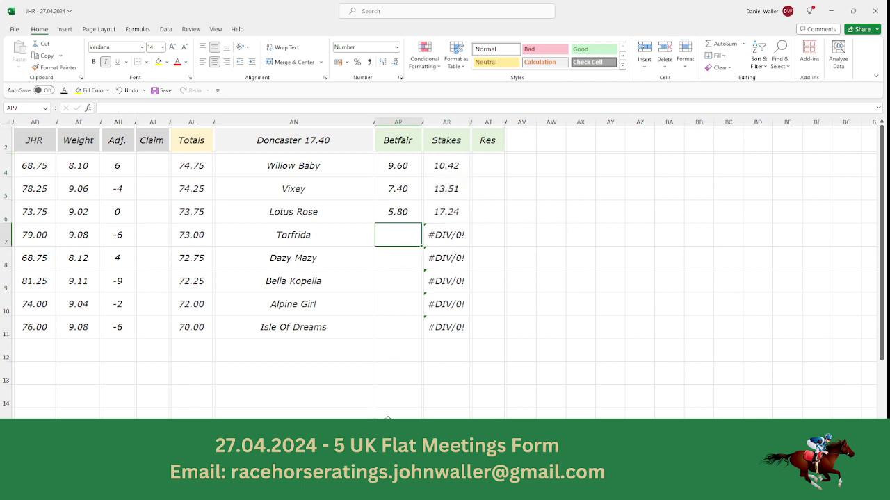
pyautogui.hotkey('alt', 'Tab')
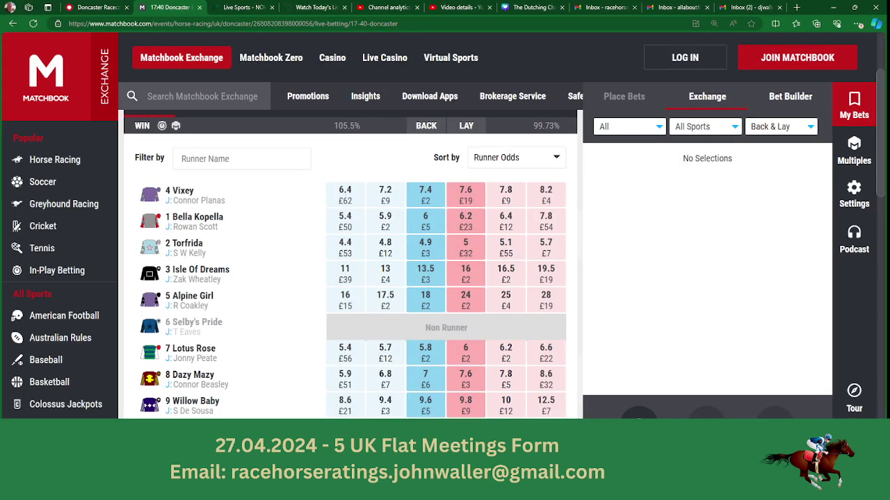
pyautogui.hotkey('alt', 'Tab')
pyautogui.write('4.9')
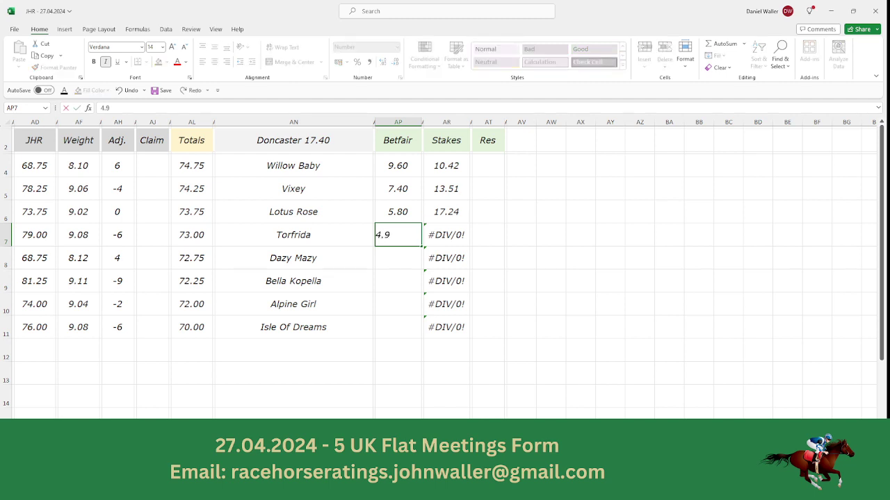
pyautogui.press('Return')
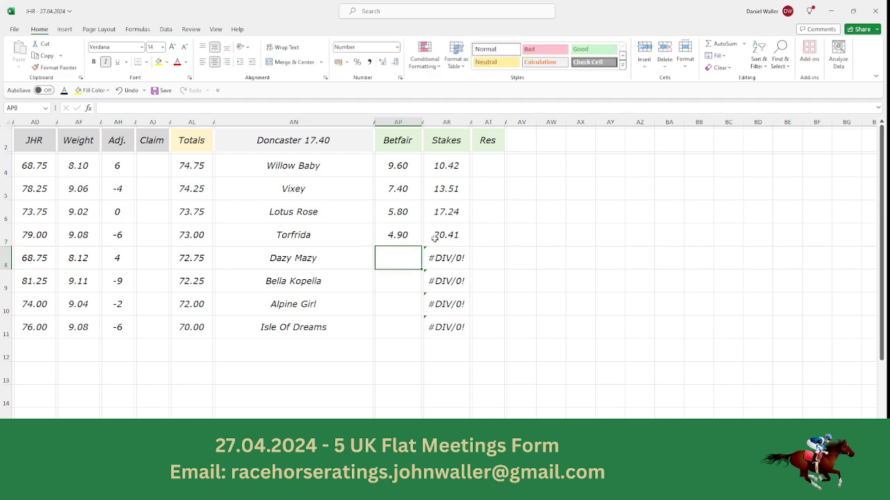
# Overwrite Torfrida's stake with 8.83 and select stakes AR4:AR7 to check their sum.
pyautogui.moveTo(445, 174); pyautogui.dragTo(445, 207)
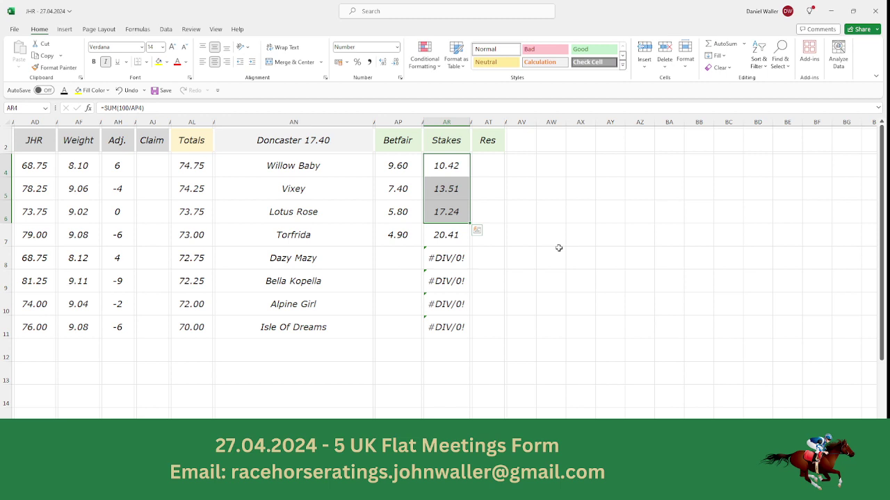
pyautogui.click(453, 234)
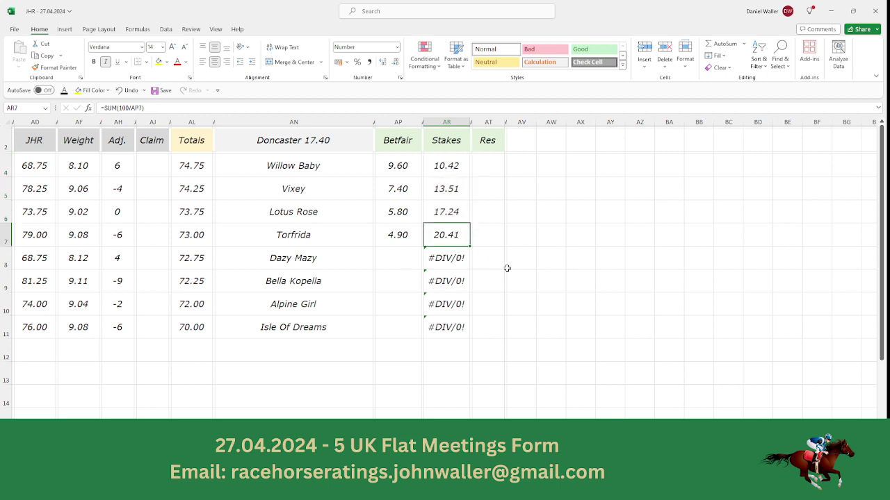
pyautogui.write('8.83')
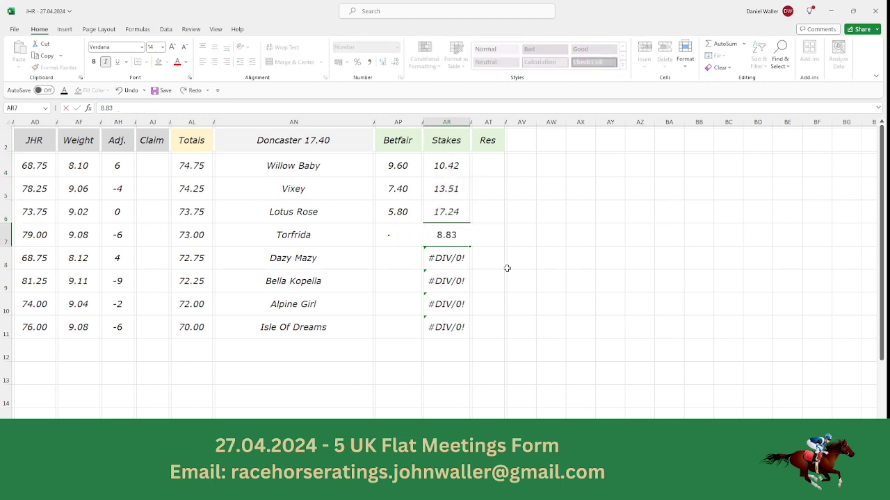
pyautogui.press('Return')
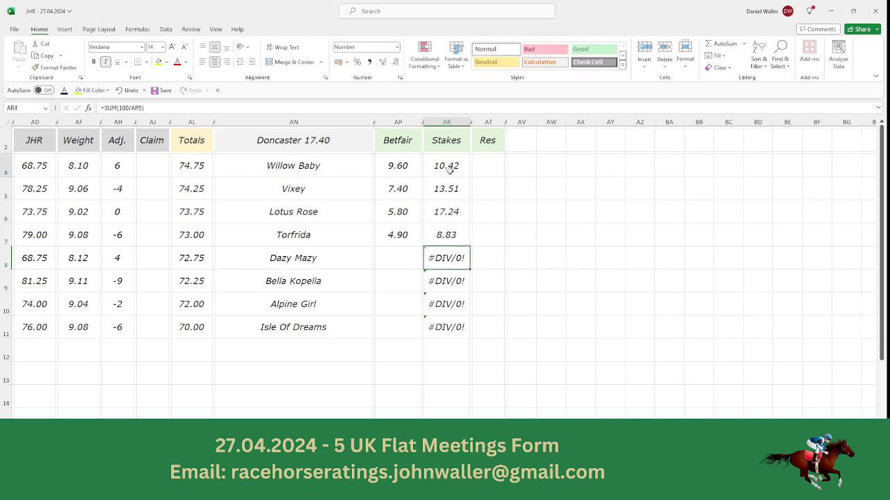
pyautogui.moveTo(448, 170); pyautogui.dragTo(449, 231)
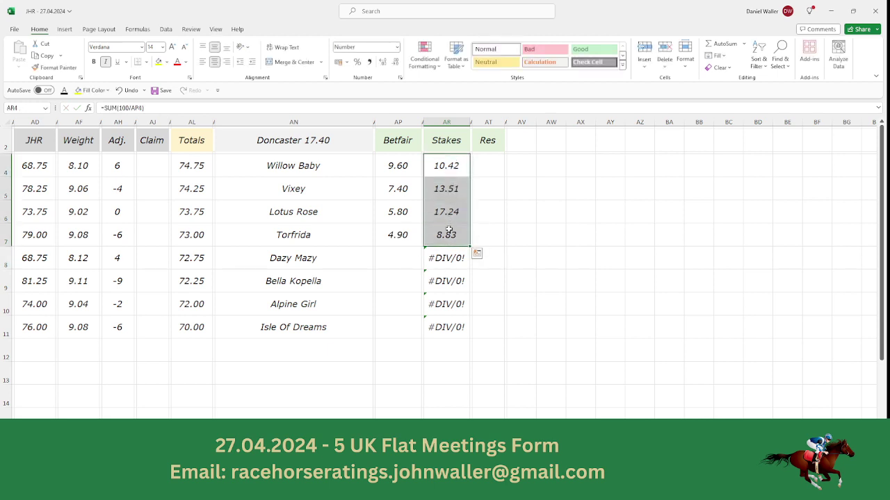
# Step through the runner names from Willow Baby to Torfrida, then go to the Doncaster 18.40 sheet.
pyautogui.click(342, 171)
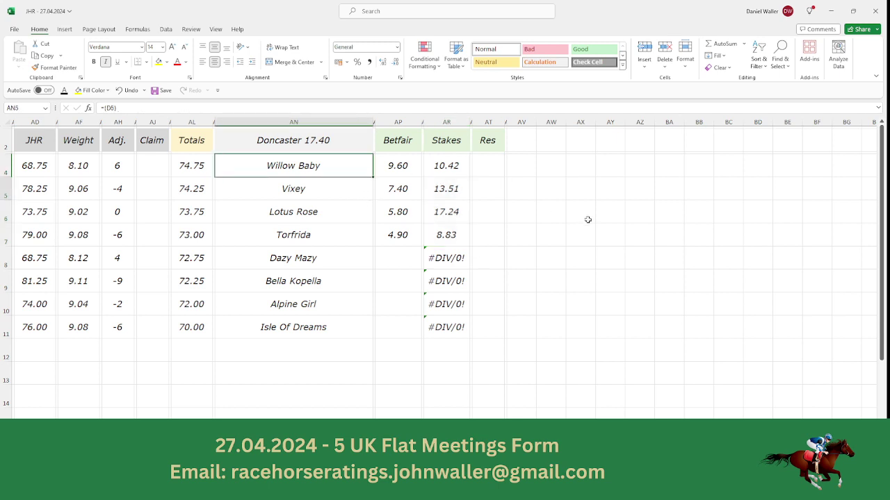
pyautogui.press('Down')
pyautogui.press('Down')
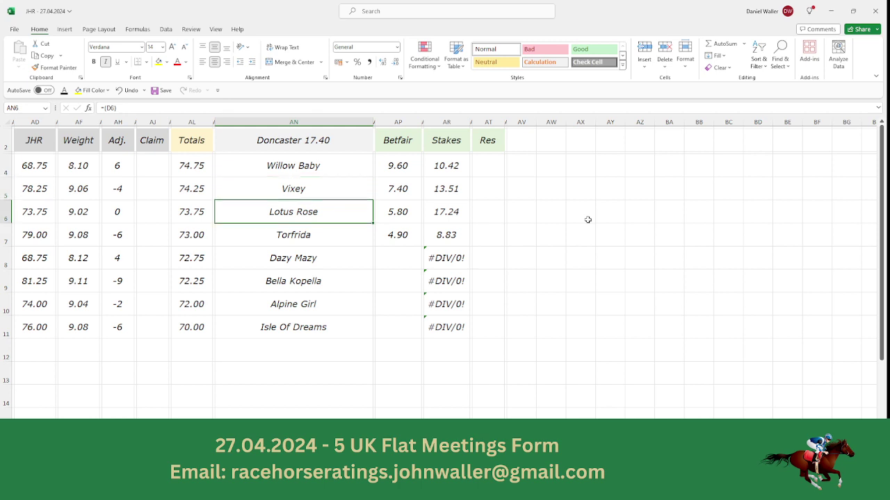
pyautogui.press('Down')
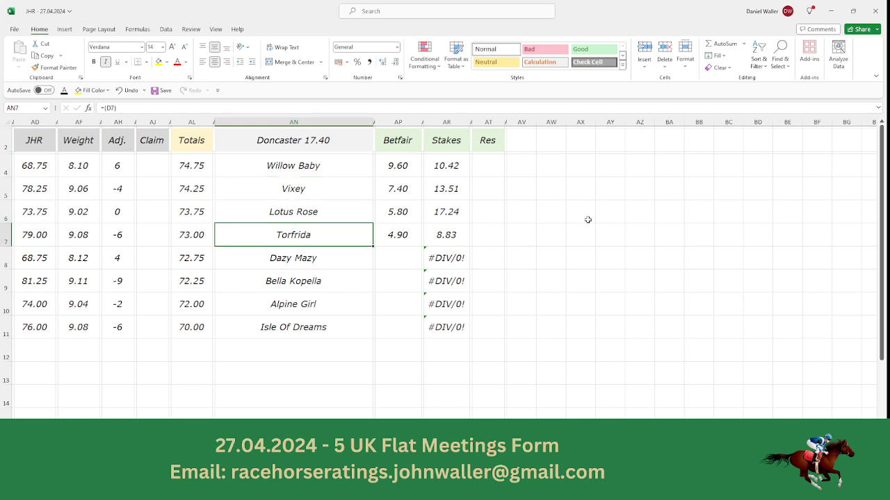
pyautogui.click(46, 145)
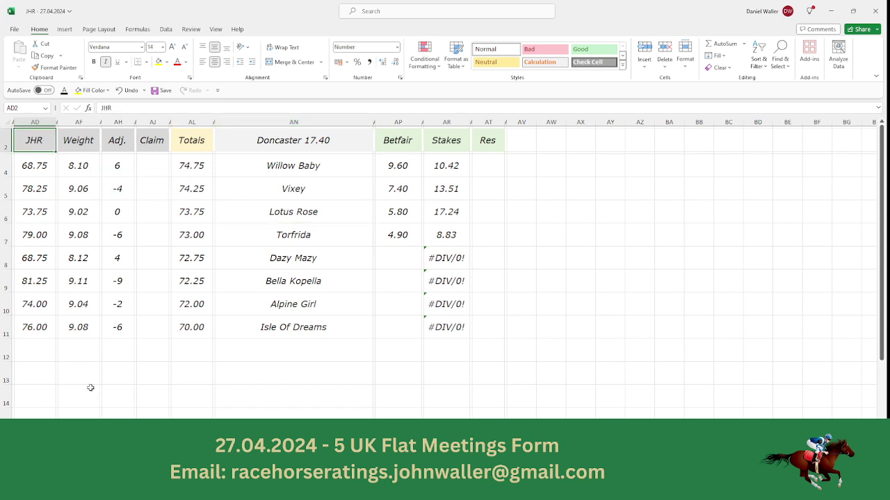
pyautogui.hotkey('ctrl', 'pagedown')
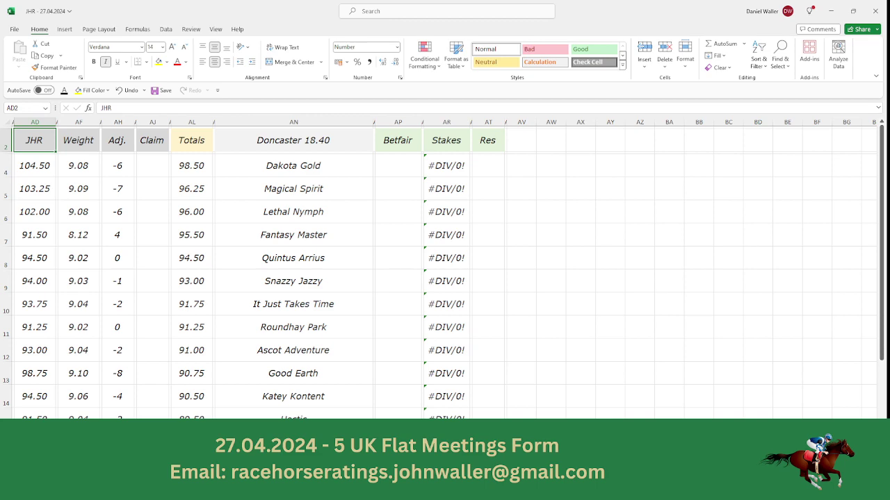
# Switch Matchbook to the 18:40 Doncaster market and scroll through its runners' odds.
pyautogui.hotkey('alt', 'Tab')
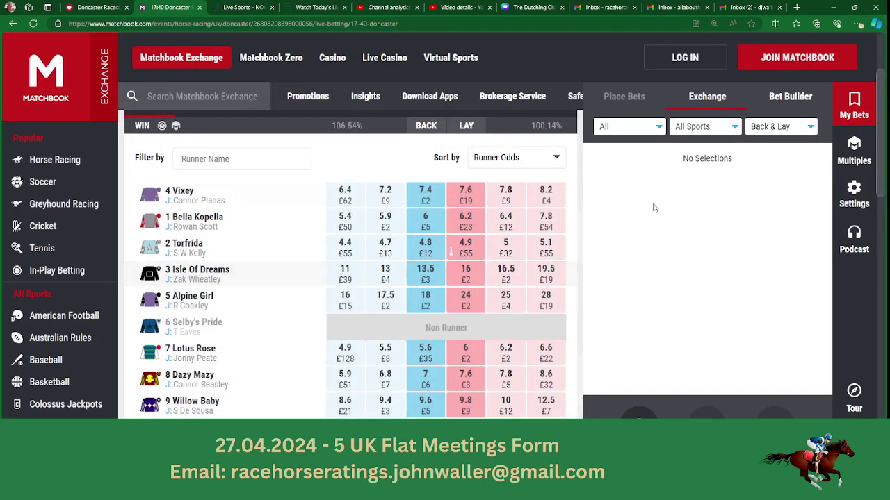
pyautogui.scroll(2, 313, 179)
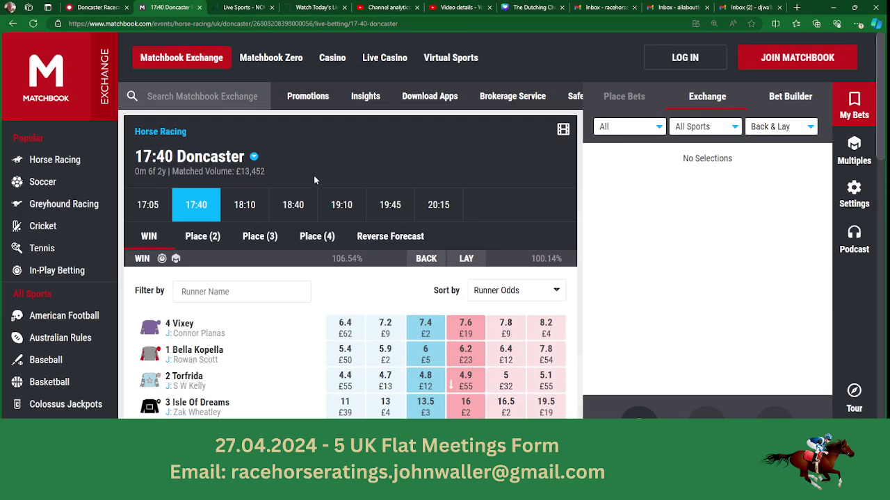
pyautogui.click(292, 205)
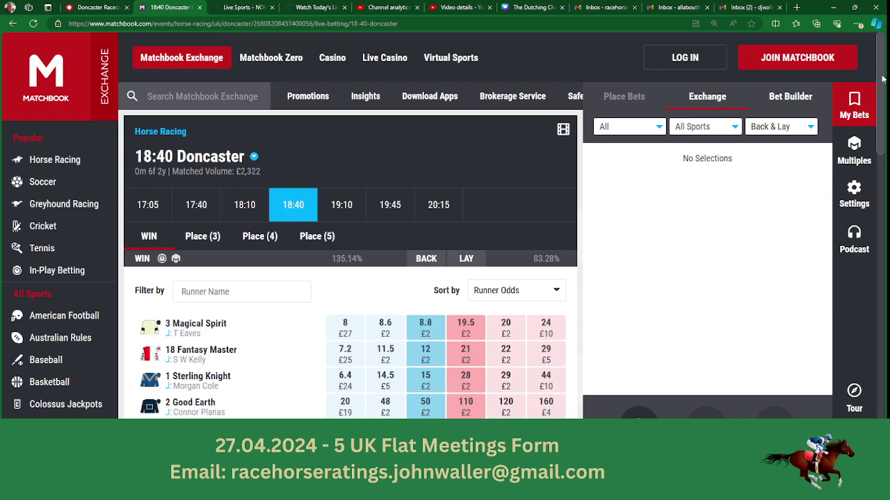
pyautogui.moveTo(881, 79); pyautogui.dragTo(881, 108)
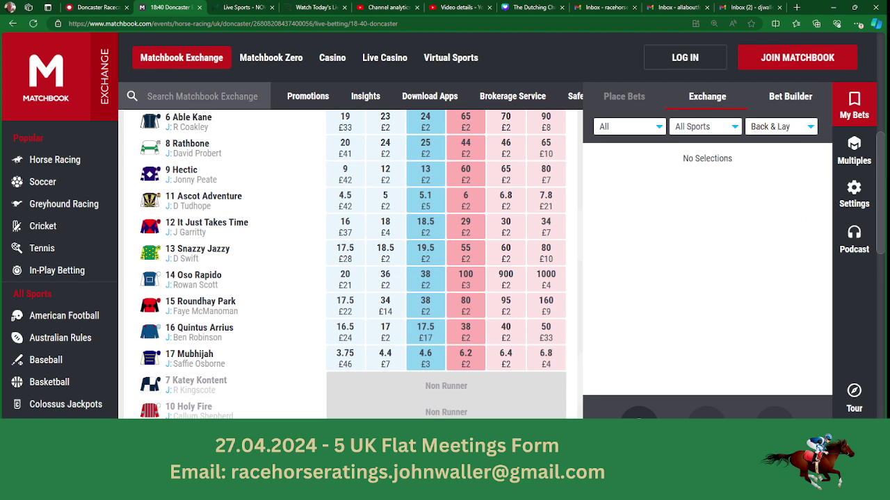
pyautogui.hotkey('alt', 'Tab')
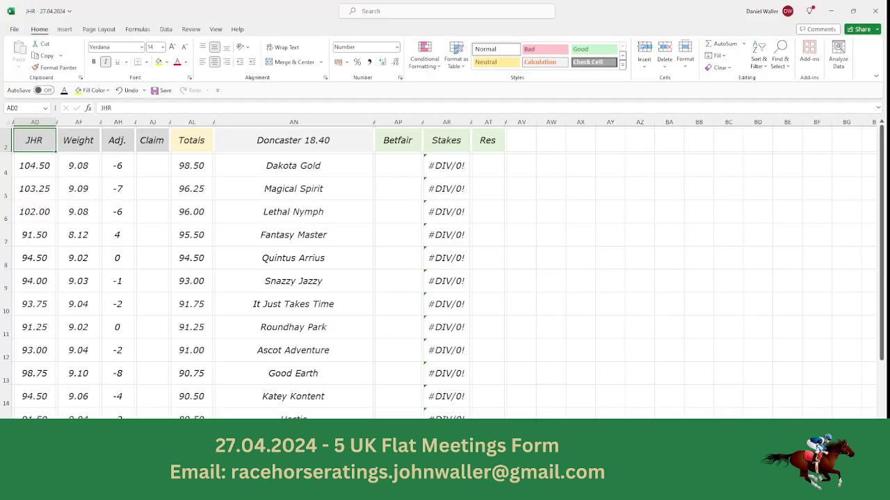
# Copy position numbers 11 to 16 and paste them one row lower, starting at Hectic.
pyautogui.moveTo(883, 271); pyautogui.dragTo(884, 278)
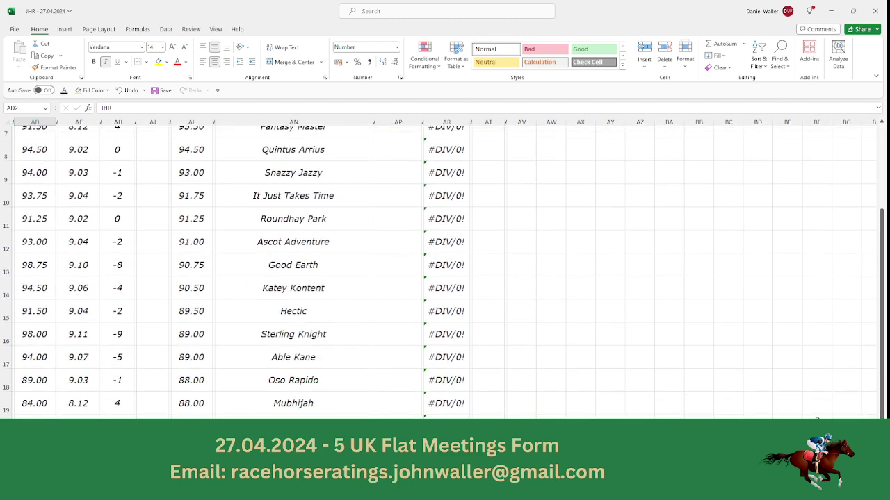
pyautogui.hscroll(-10, 685, 390)
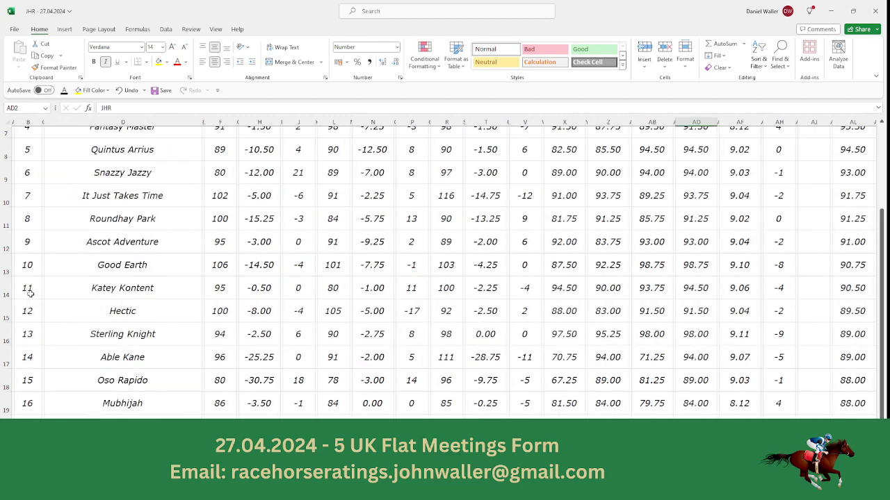
pyautogui.moveTo(27, 289); pyautogui.dragTo(27, 400)
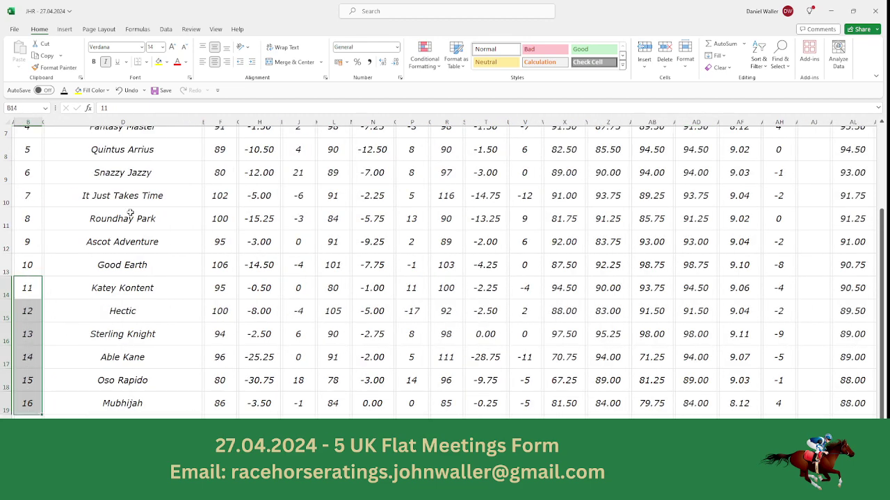
pyautogui.click(45, 56)
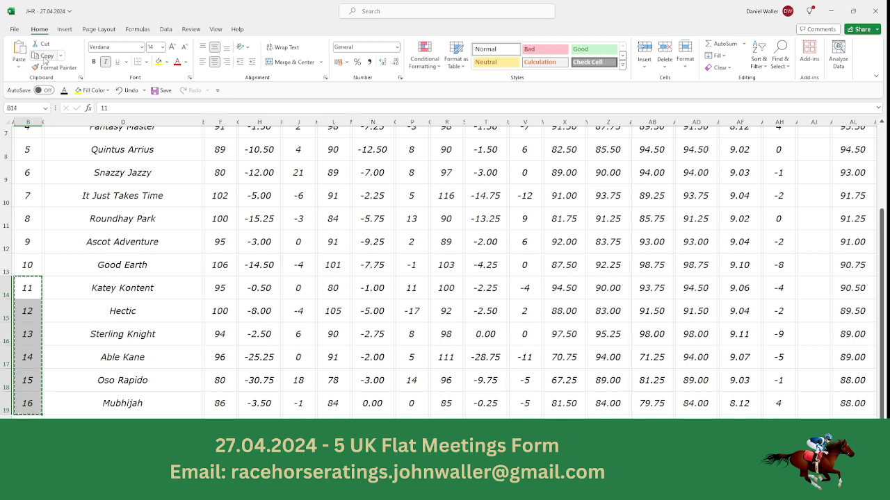
pyautogui.press('Down')
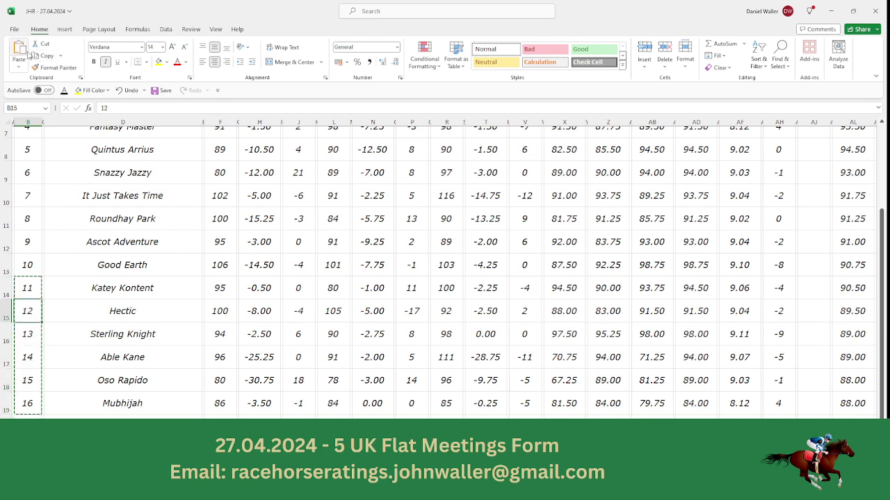
pyautogui.press('Return')
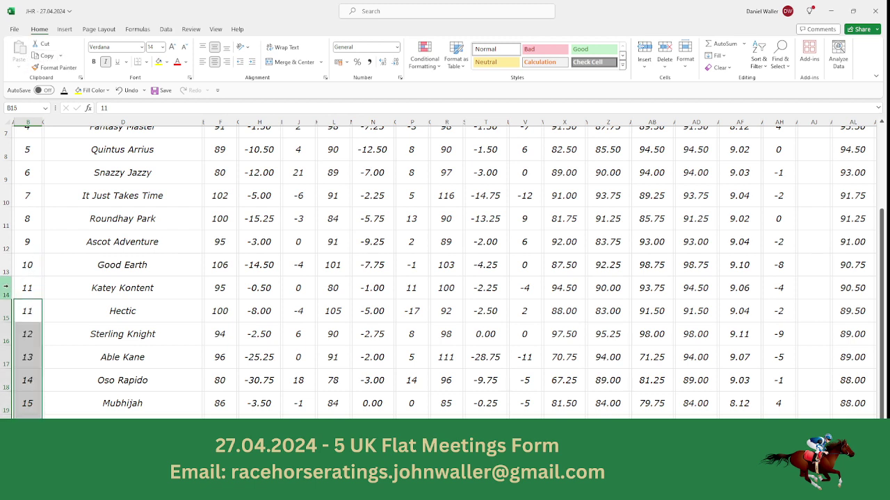
# Delete Katey Kontent's row 14 from the Doncaster 18.40 sheet.
pyautogui.click(8, 288)
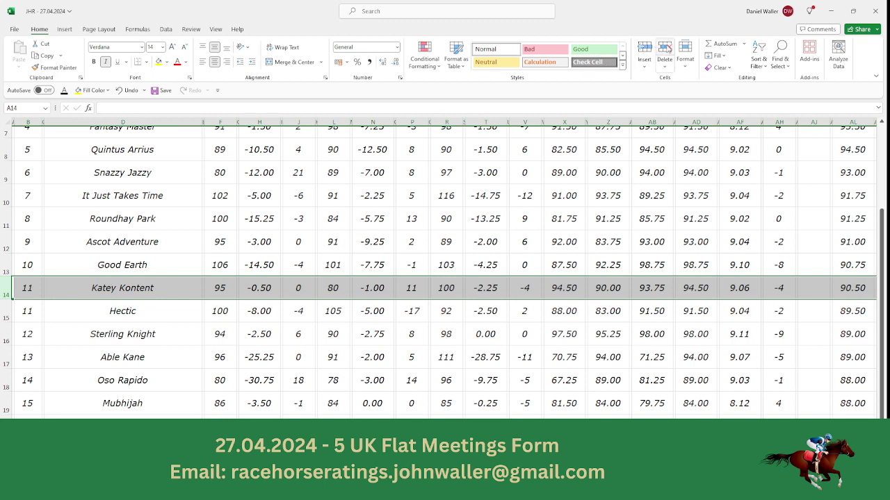
pyautogui.click(665, 48)
pyautogui.moveTo(881, 218); pyautogui.dragTo(881, 221)
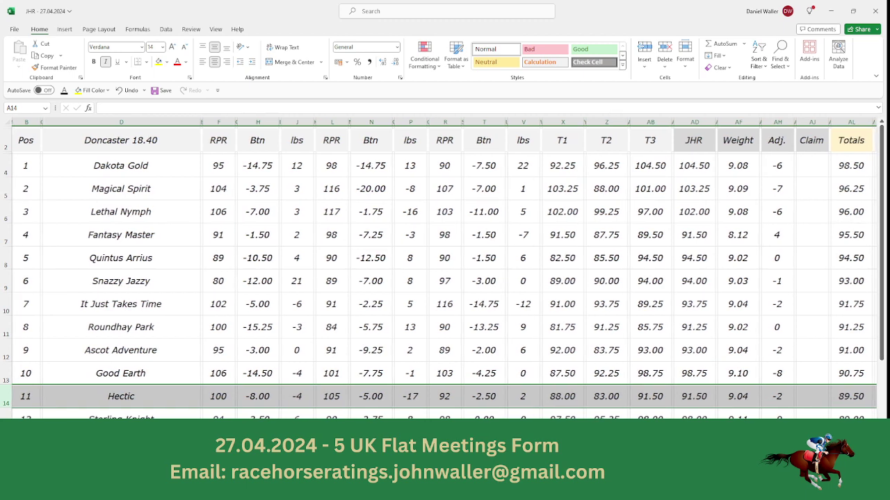
pyautogui.hscroll(10, 445, 271)
pyautogui.hscroll(5, 445, 271)
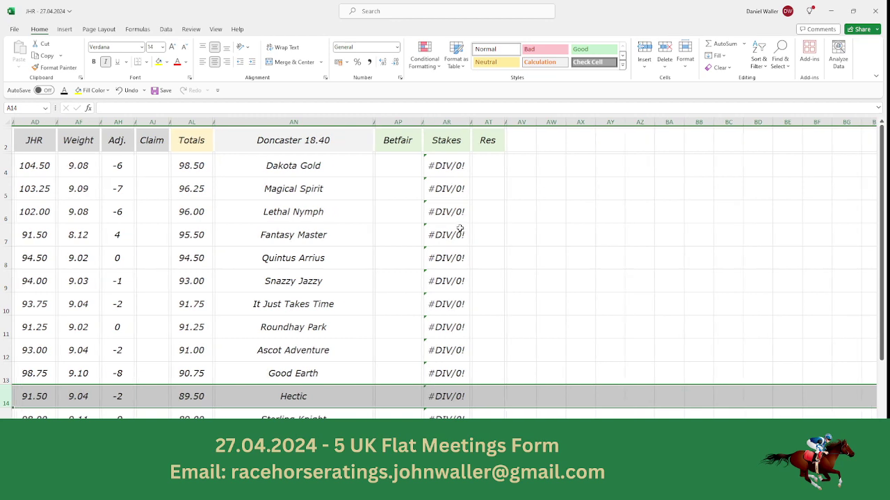
# Select Dakota Gold's Betfair cell, then scroll the Matchbook 18:40 market back to the top.
pyautogui.click(397, 169)
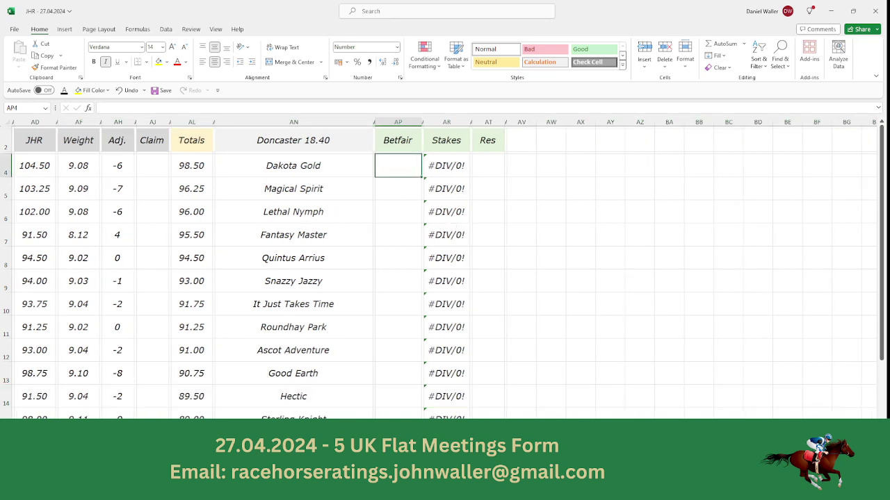
pyautogui.hotkey('alt', 'Tab')
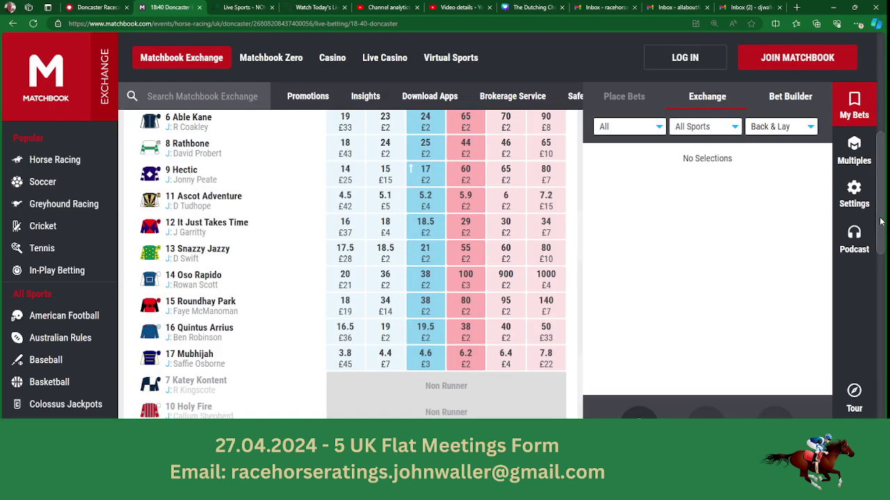
pyautogui.scroll(5, 880, 210)
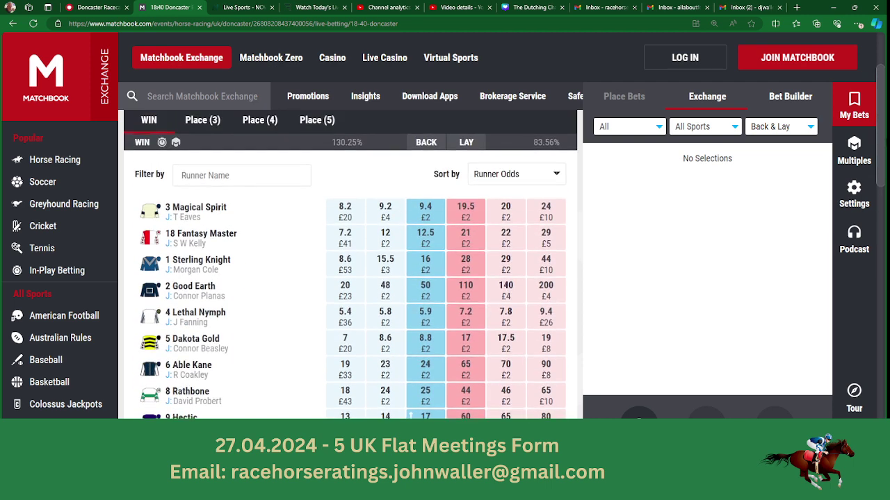
pyautogui.scroll(1, 880, 211)
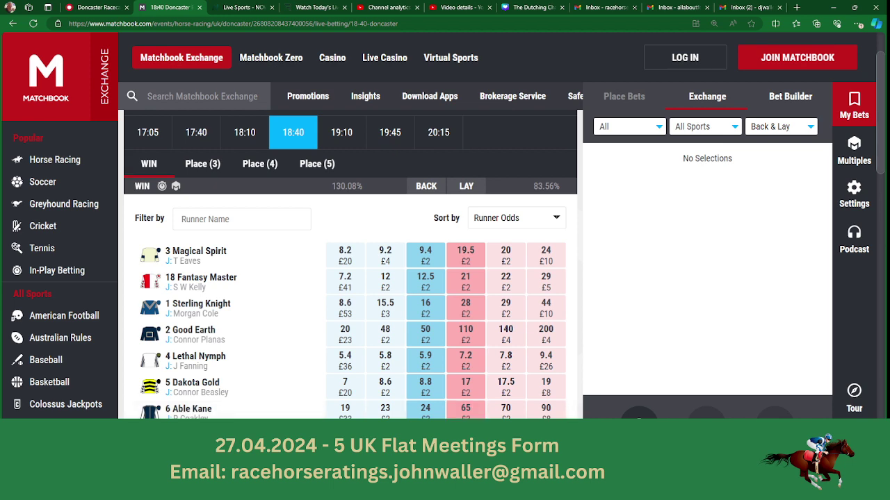
pyautogui.hotkey('alt', 'Tab')
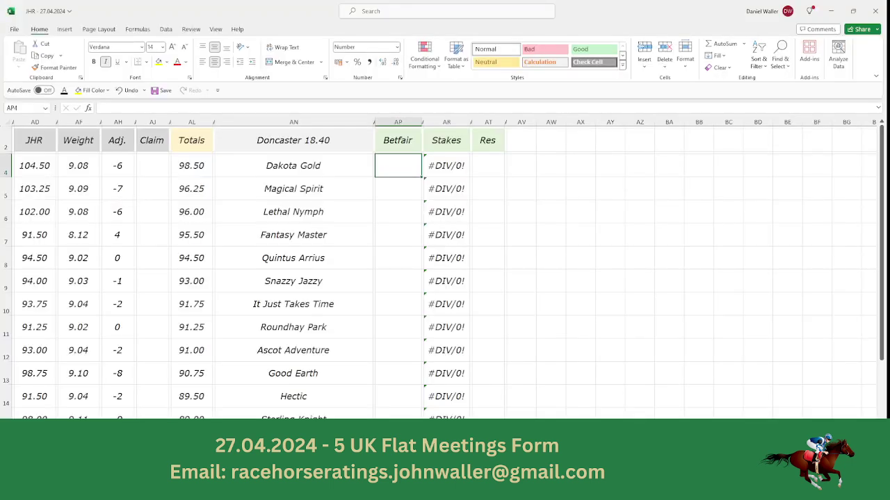
# Go to the Doncaster 19.10 sheet and bring up Matchbook's 19:10 Doncaster runners and odds.
pyautogui.hotkey('ctrl', 'pagedown')
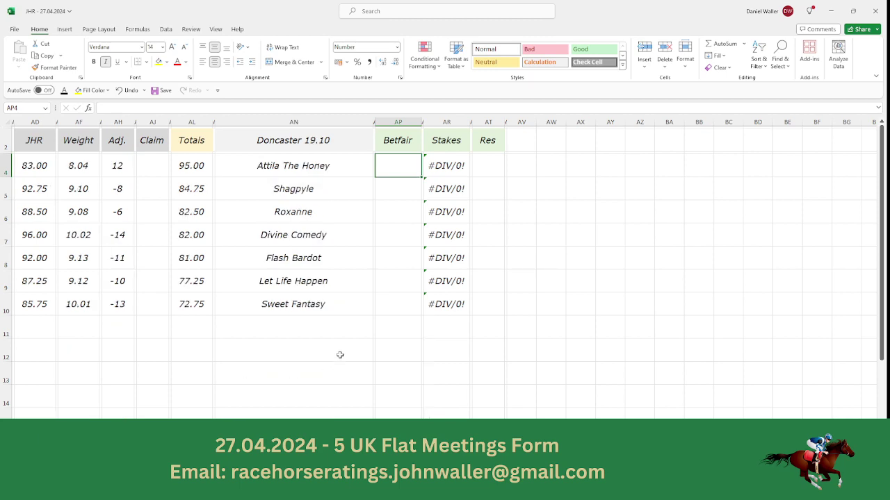
pyautogui.hotkey('alt', 'Tab')
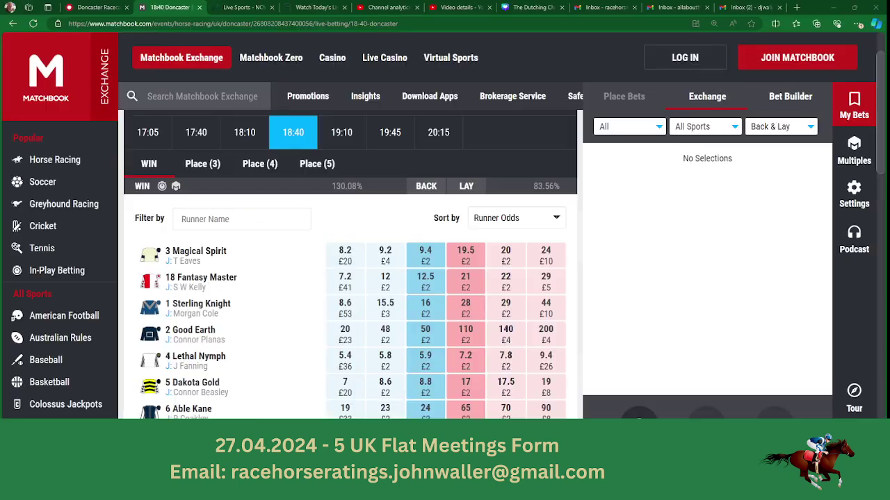
pyautogui.click(345, 139)
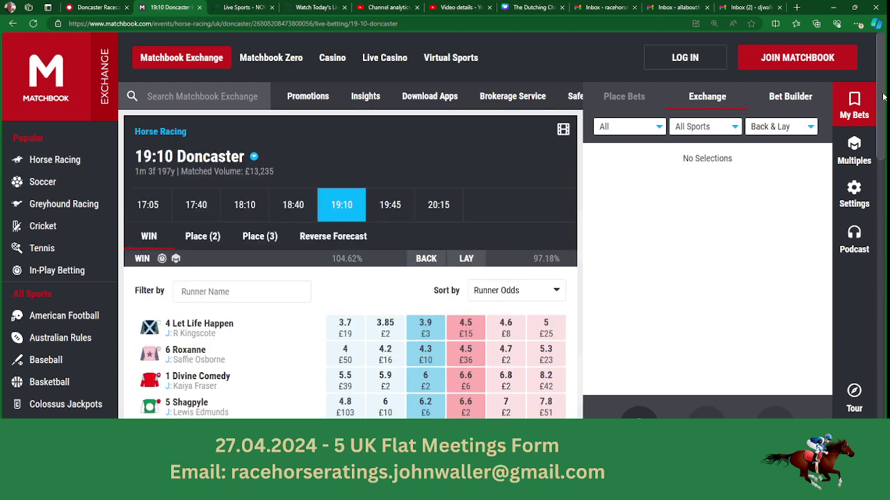
pyautogui.scroll(-3, 665, 289)
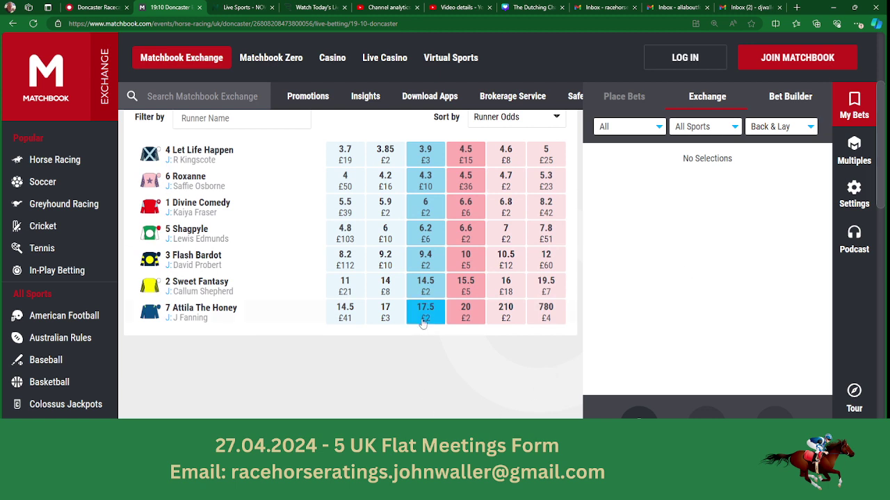
# Enter Betfair odds 17.50 for Attila The Honey and 6.20 for Shagpyle.
pyautogui.hotkey('alt', 'Tab')
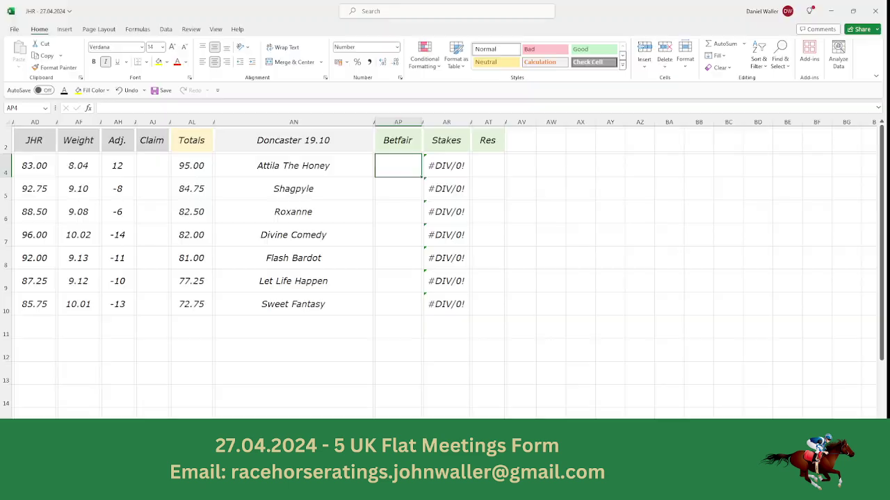
pyautogui.write('17.5')
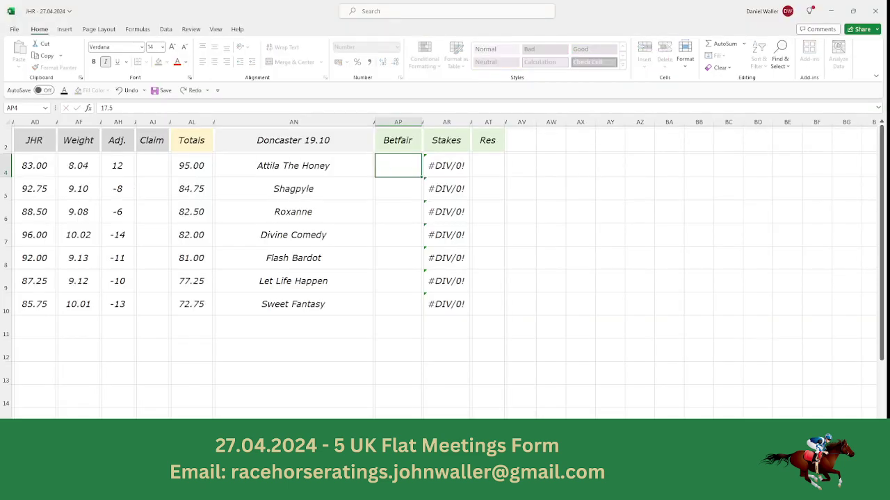
pyautogui.press('Return')
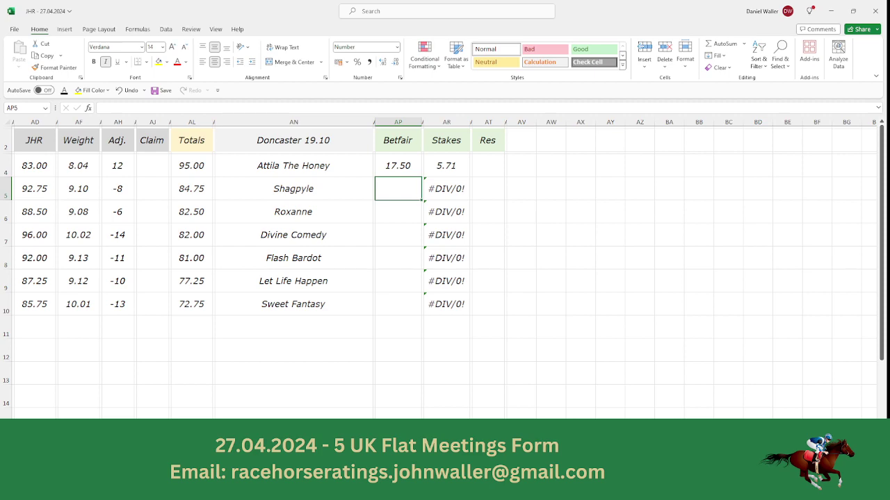
pyautogui.hotkey('alt', 'Tab')
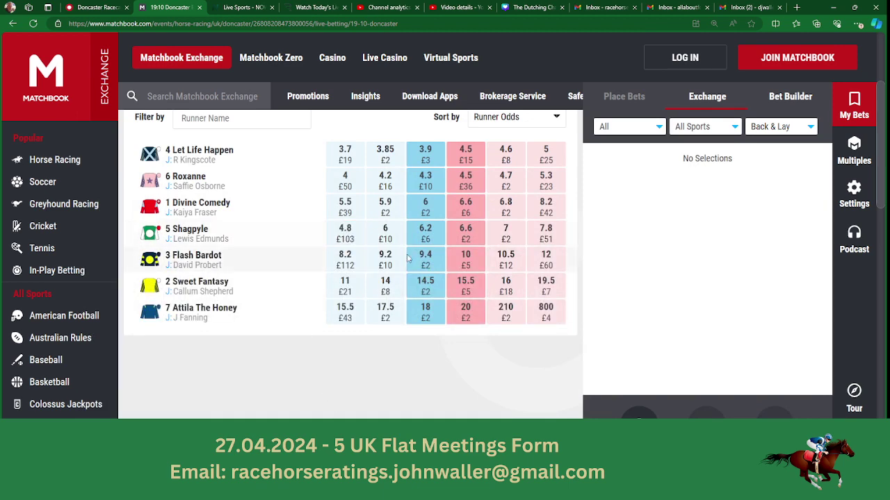
pyautogui.hotkey('alt', 'Tab')
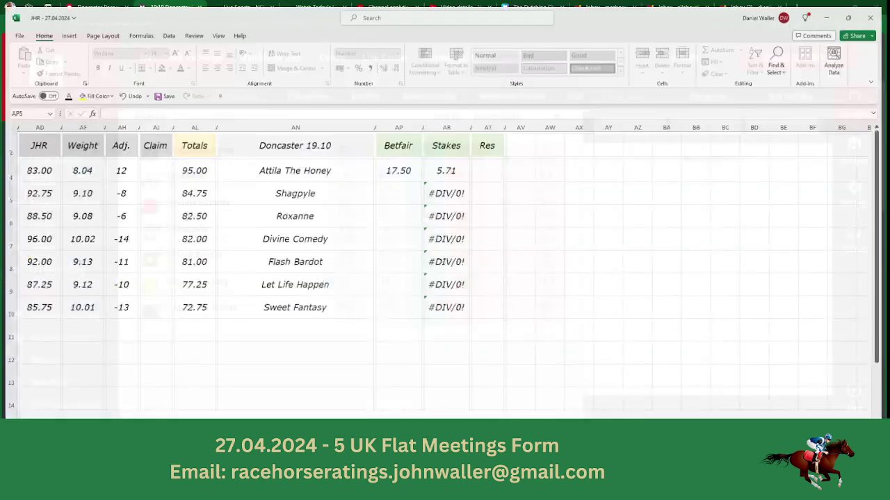
pyautogui.write('6.2')
pyautogui.press('Tab')
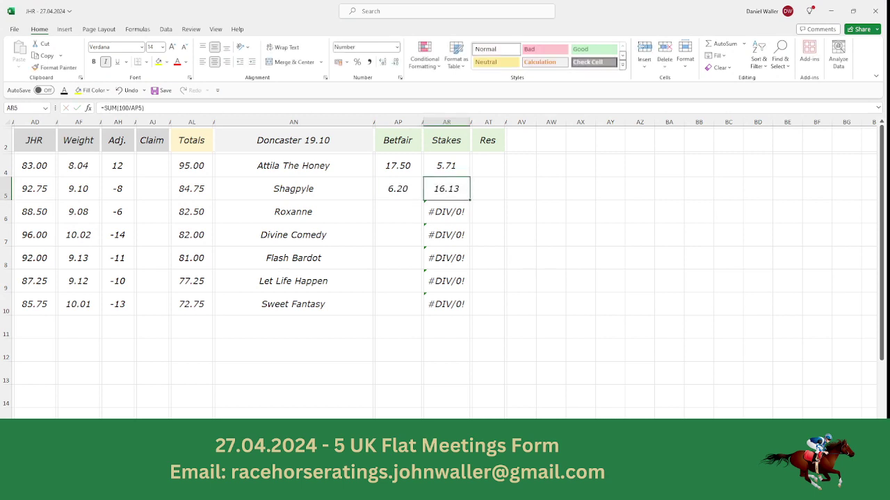
# Enter Roxanne's Betfair odds of 4.30, read from Matchbook.
pyautogui.press('Down')
pyautogui.press('Left')
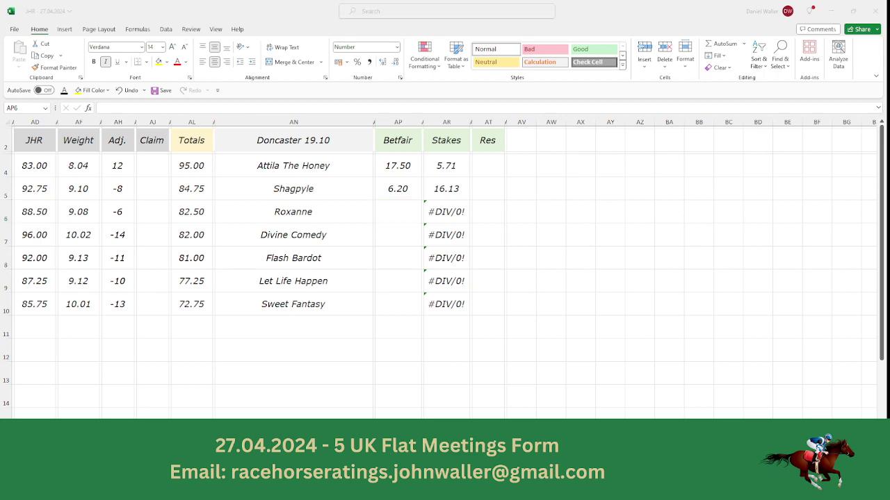
pyautogui.hotkey('alt', 'Tab')
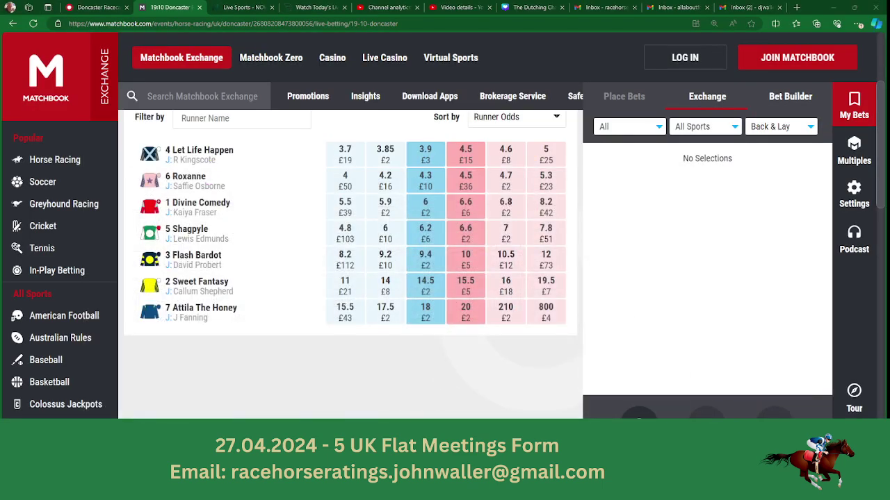
pyautogui.hotkey('alt', 'Tab')
pyautogui.write('4.3')
pyautogui.press('Return')
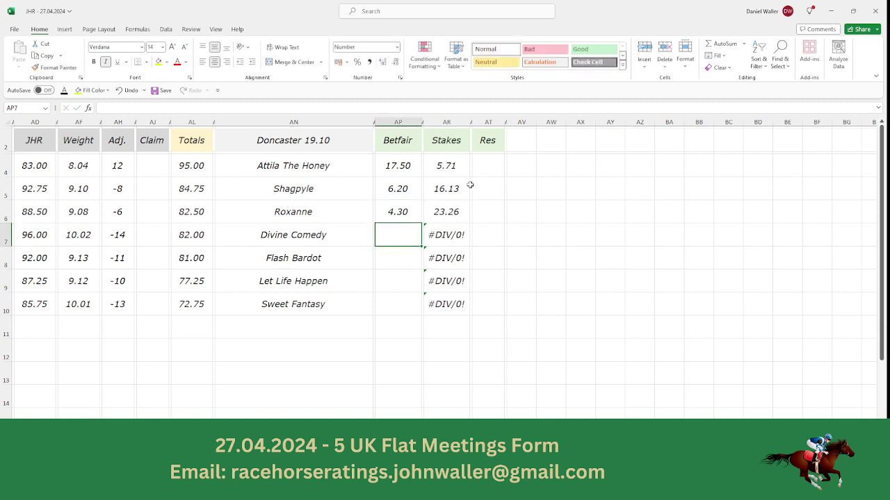
# Give Divine Comedy a stake of 4.90 and Matchbook odds of 6.00.
pyautogui.moveTo(450, 167); pyautogui.dragTo(448, 212)
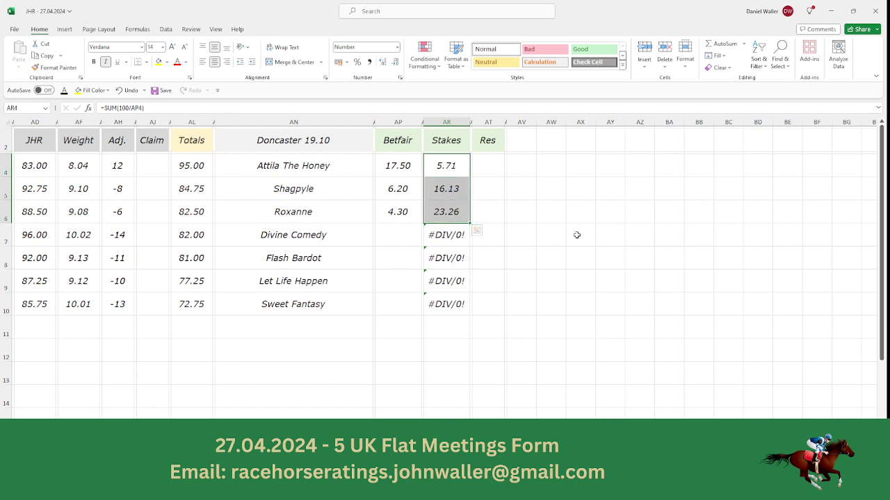
pyautogui.click(443, 239)
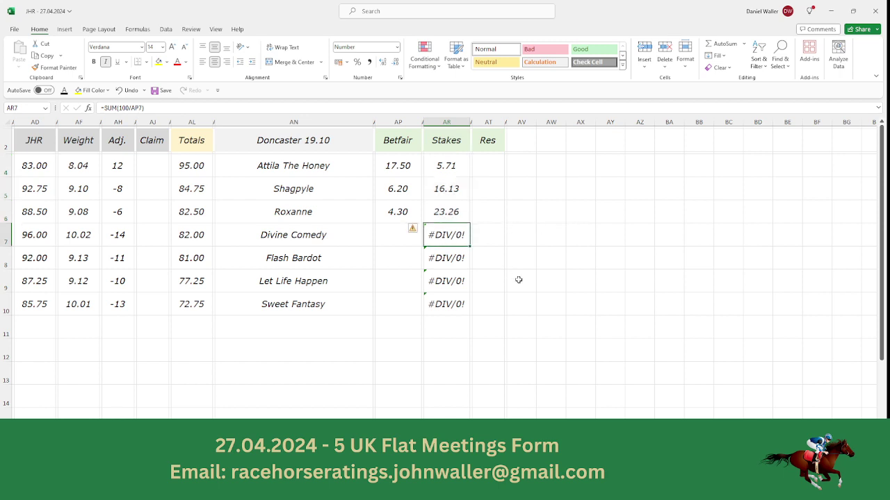
pyautogui.write('4.9')
pyautogui.press('Left')
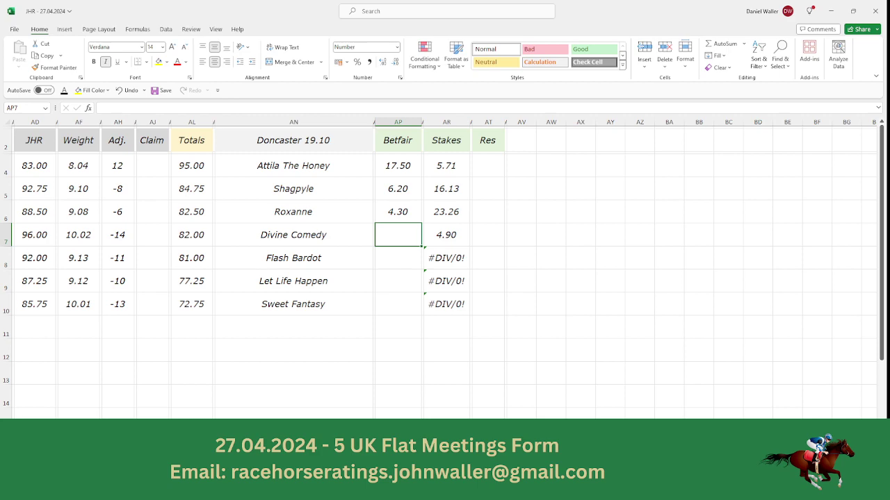
pyautogui.hotkey('alt', 'Tab')
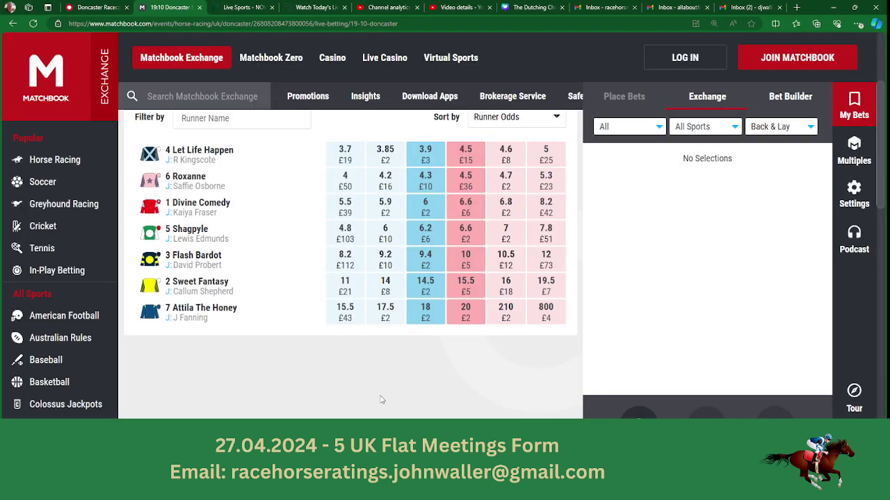
pyautogui.hotkey('alt', 'Tab')
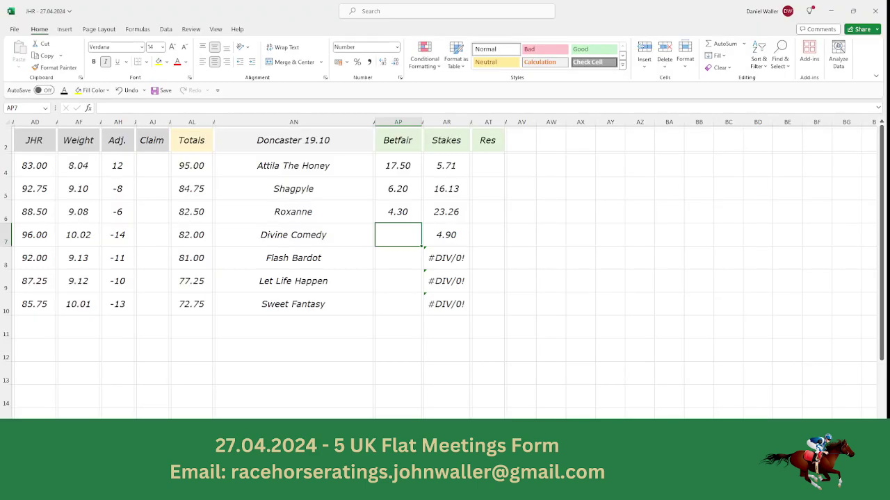
pyautogui.write('6')
pyautogui.press('Return')
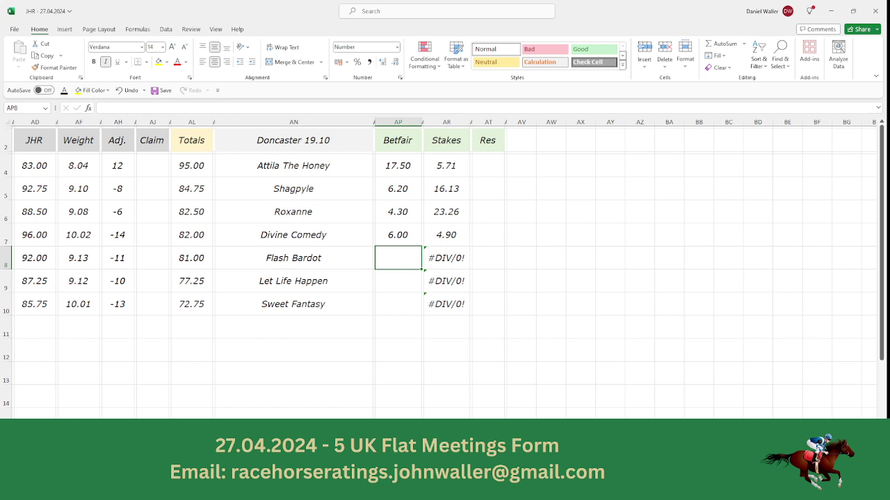
# Check the name formulas for Attila The Honey, Shagpyle, Roxanne and Divine Comedy.
pyautogui.press('Up')
pyautogui.press('Up')
pyautogui.press('Up')
pyautogui.press('Up')
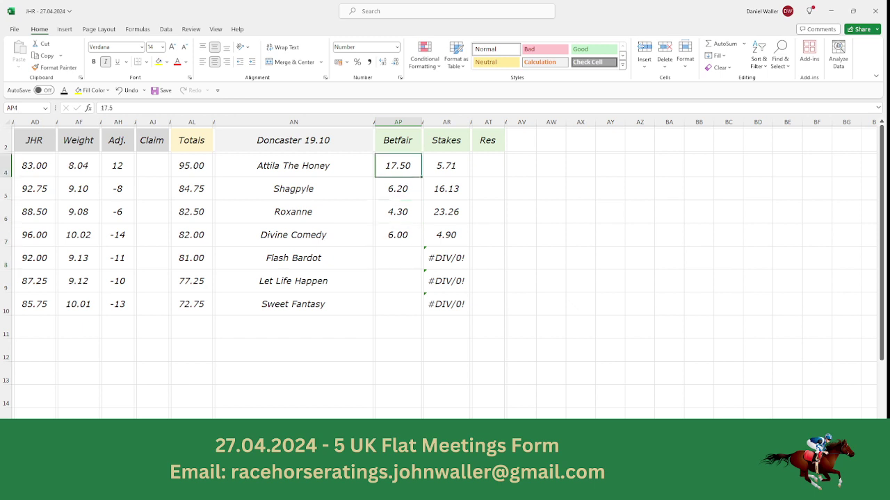
pyautogui.click(294, 166)
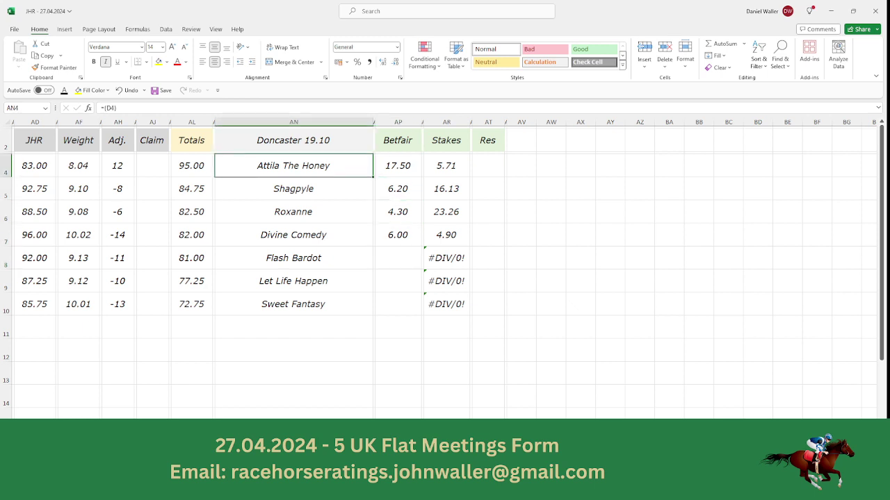
pyautogui.click(293, 188)
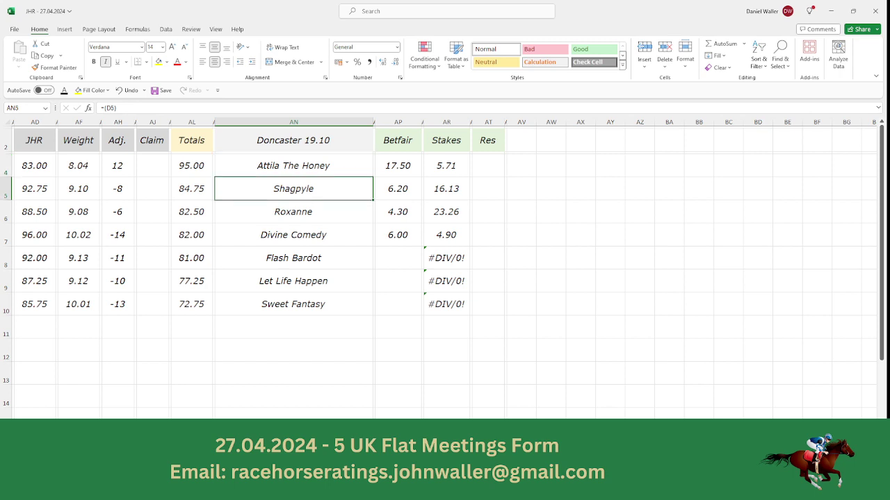
pyautogui.click(293, 211)
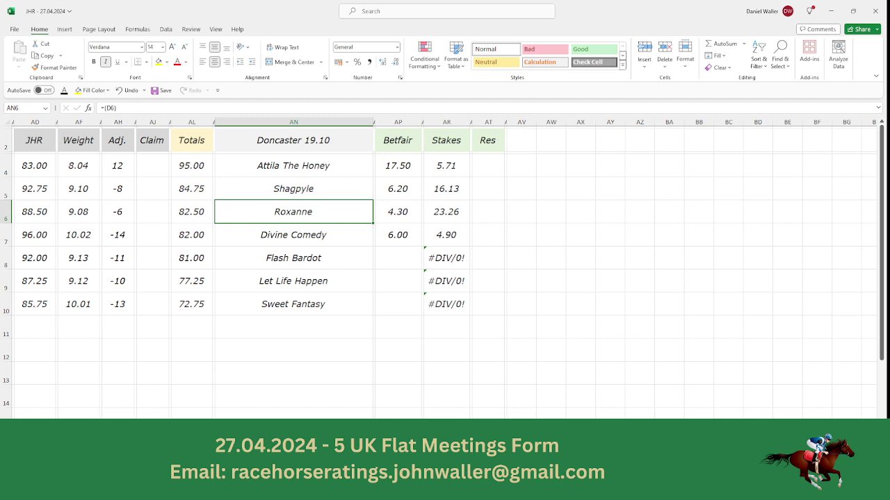
pyautogui.click(293, 235)
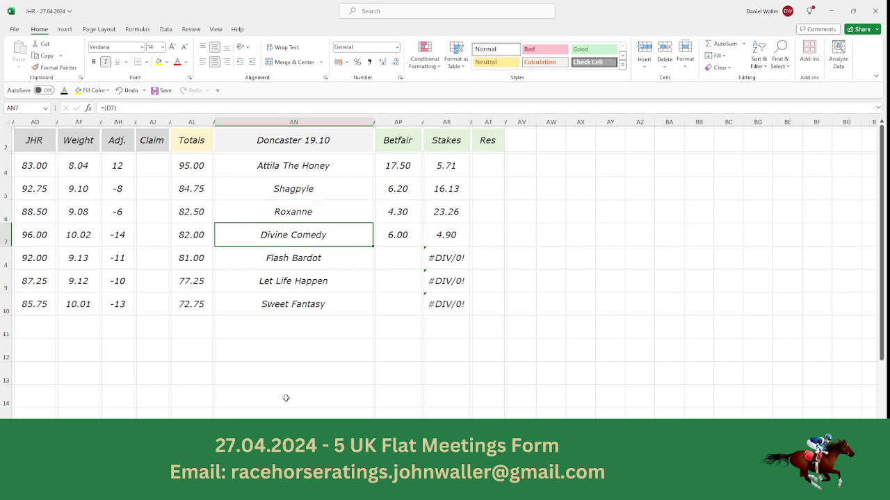
pyautogui.click(42, 142)
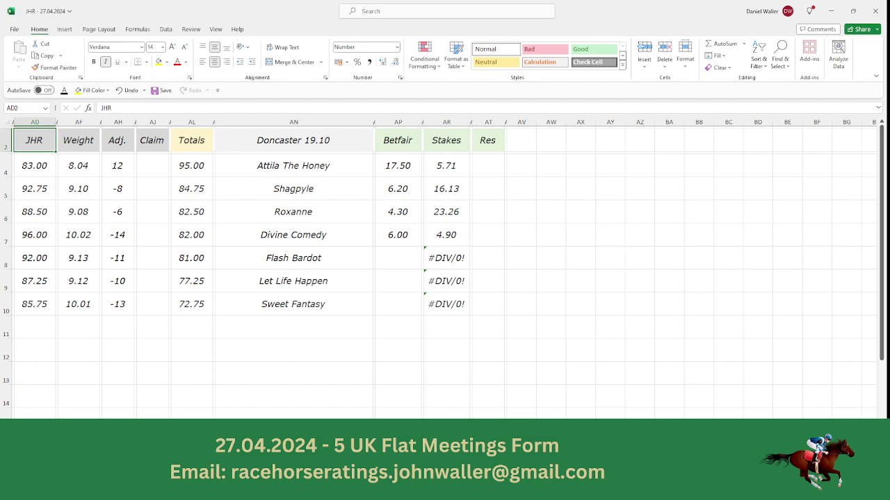
# Review the runners' prices in Matchbook's 18:40 Doncaster win market, then return to Excel.
pyautogui.hotkey('alt', 'Tab')
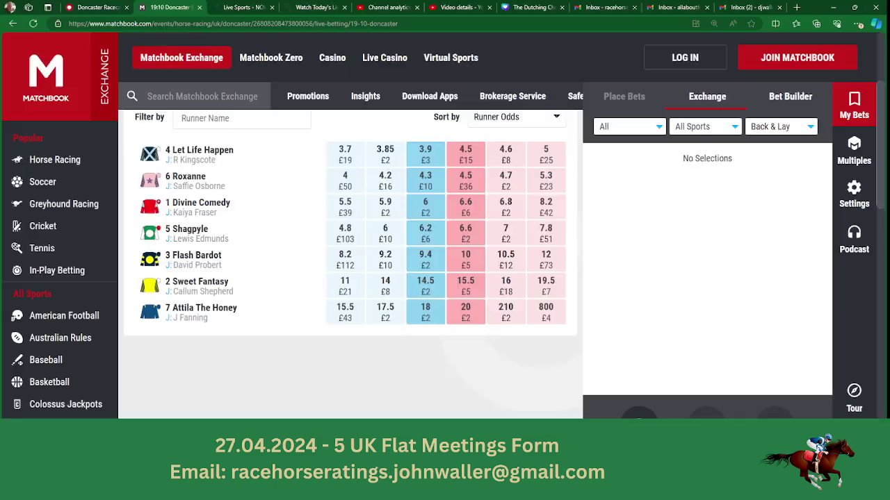
pyautogui.scroll(3, 347, 264)
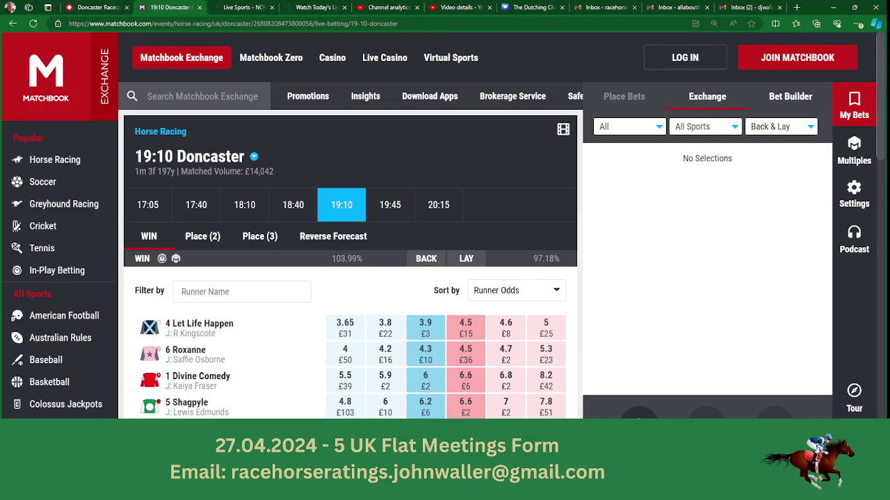
pyautogui.click(296, 205)
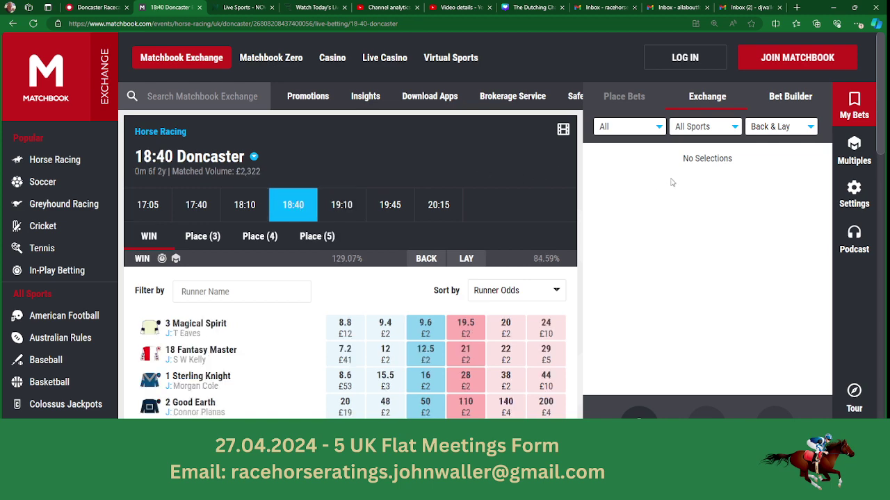
pyautogui.scroll(-3, 347, 278)
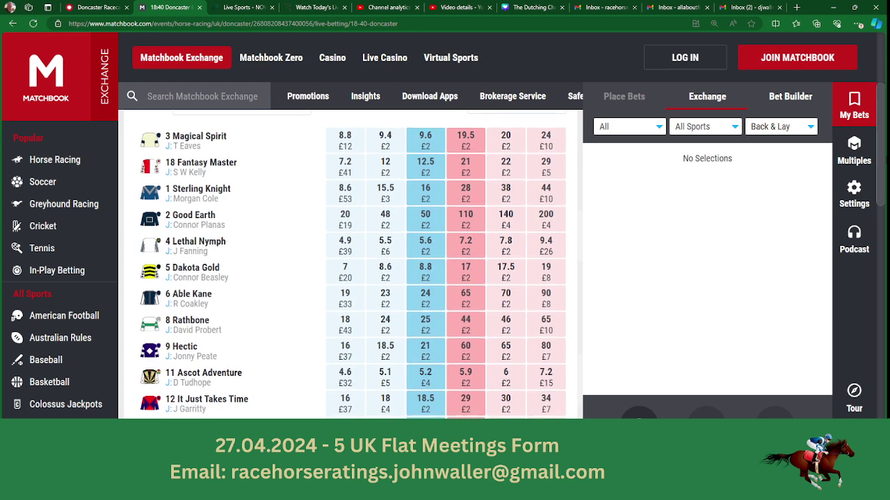
pyautogui.scroll(-1, 348, 278)
pyautogui.scroll(4, 348, 278)
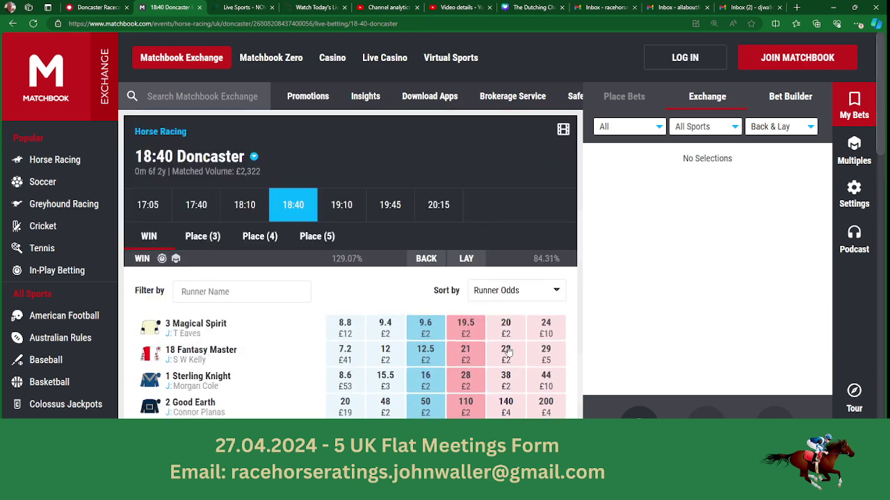
pyautogui.hotkey('alt', 'Tab')
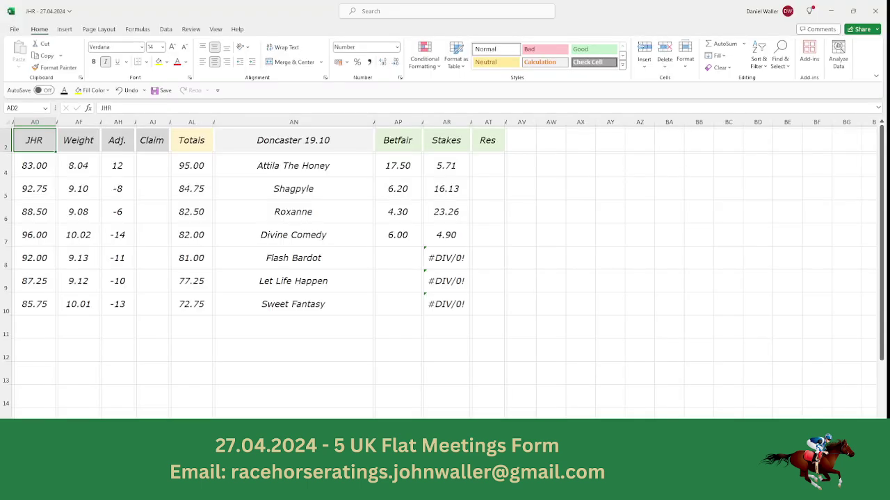
# On the Doncaster 19.45 sheet, enter Contacto's Matchbook odds of 3.50.
pyautogui.hotkey('ctrl', 'pagedown')
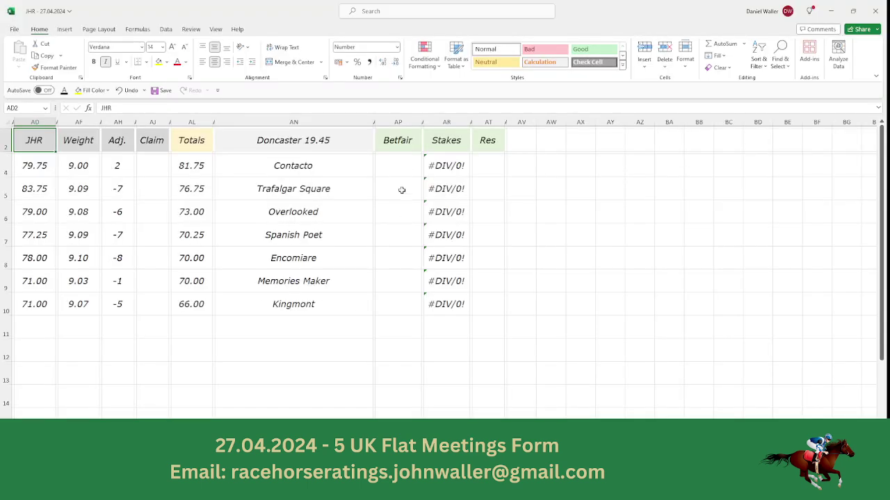
pyautogui.click(393, 171)
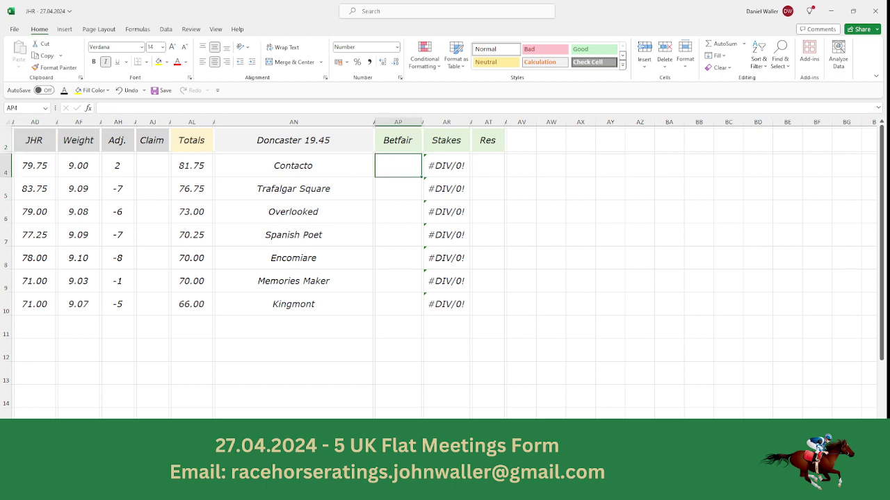
pyautogui.hotkey('alt', 'Tab')
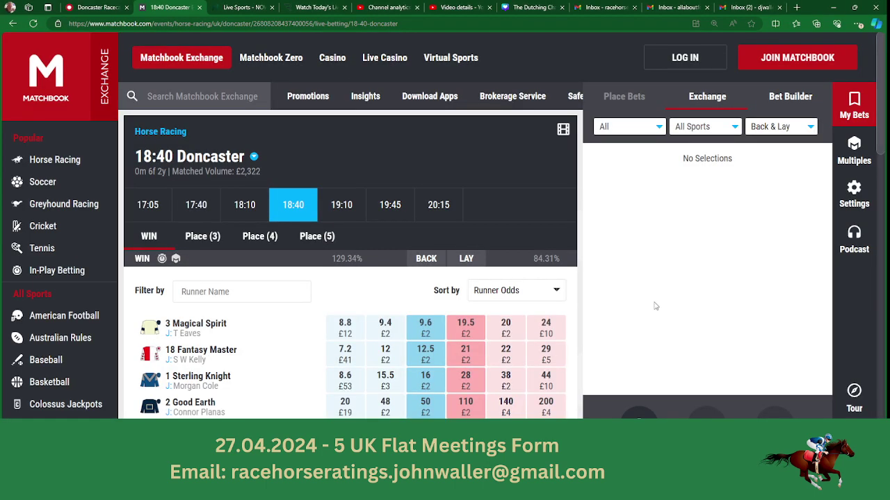
pyautogui.click(399, 207)
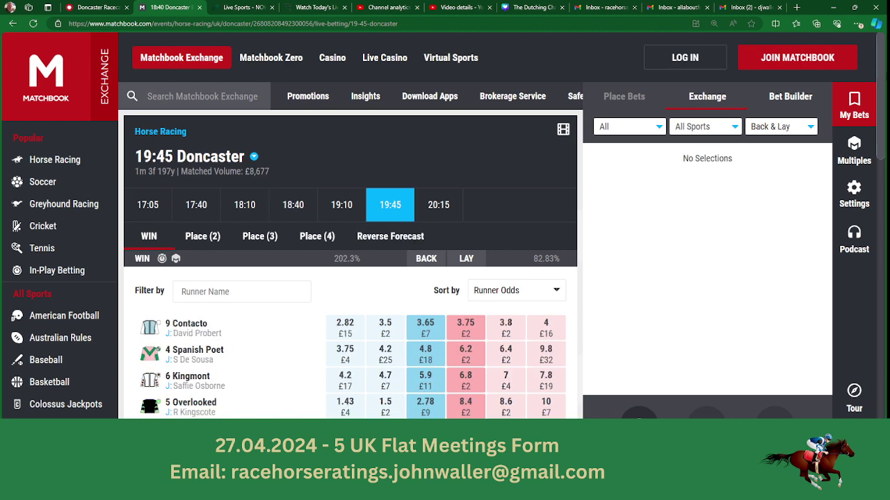
pyautogui.scroll(-2, 350, 278)
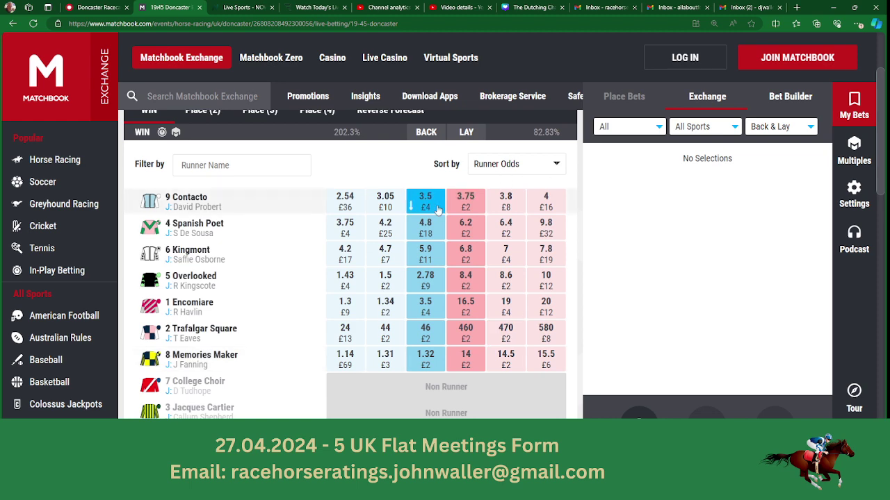
pyautogui.hotkey('alt', 'Tab')
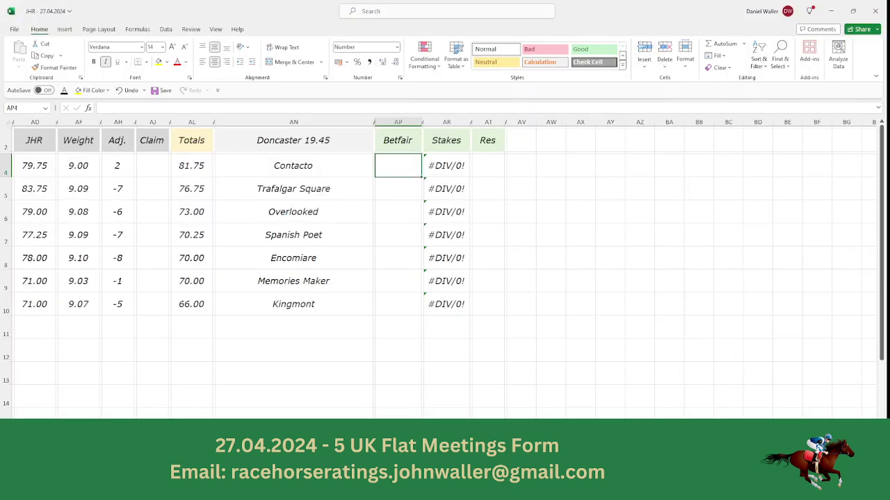
pyautogui.write('3.5')
pyautogui.press('Tab')
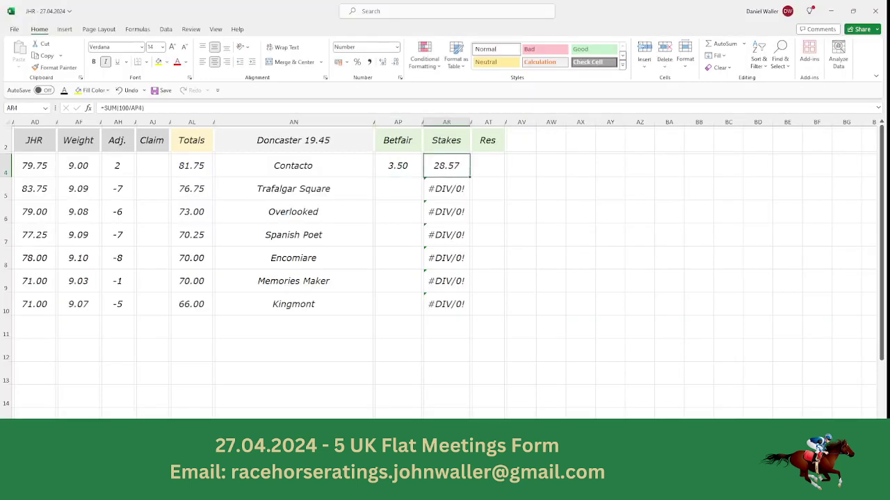
# Enter Matchbook odds of 46.00 for Trafalgar Square and 2.78 for Overlooked.
pyautogui.press('Down')
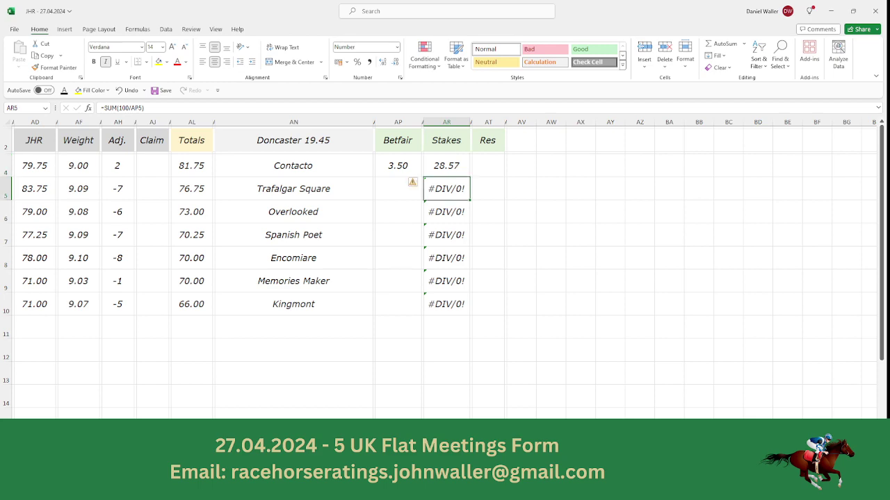
pyautogui.press('Left')
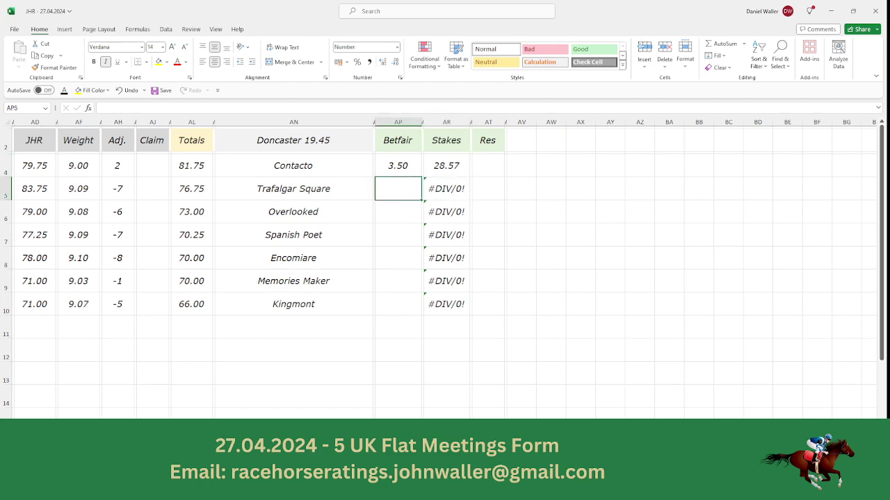
pyautogui.hotkey('alt', 'Tab')
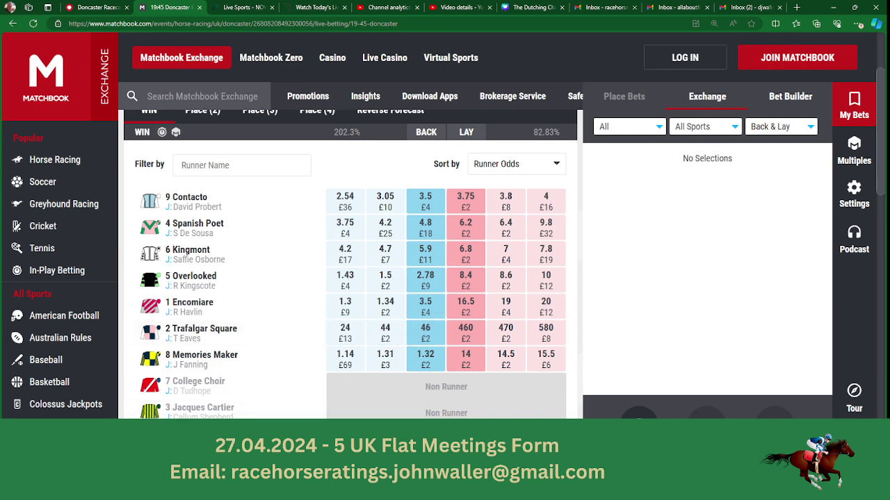
pyautogui.hotkey('alt', 'Tab')
pyautogui.write('46')
pyautogui.press('Right')
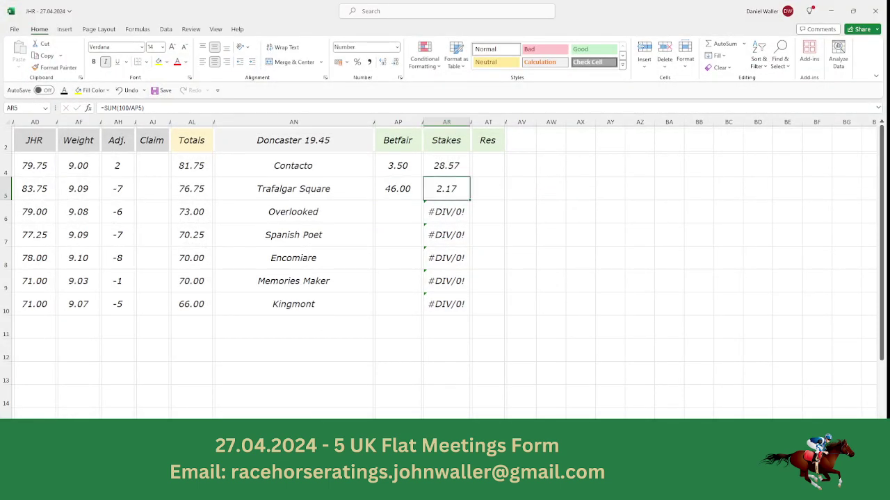
pyautogui.press('Down')
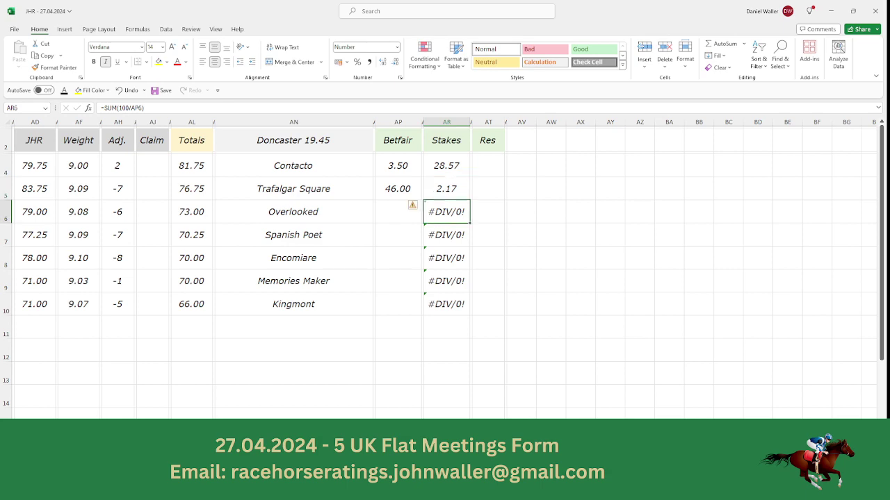
pyautogui.press('Left')
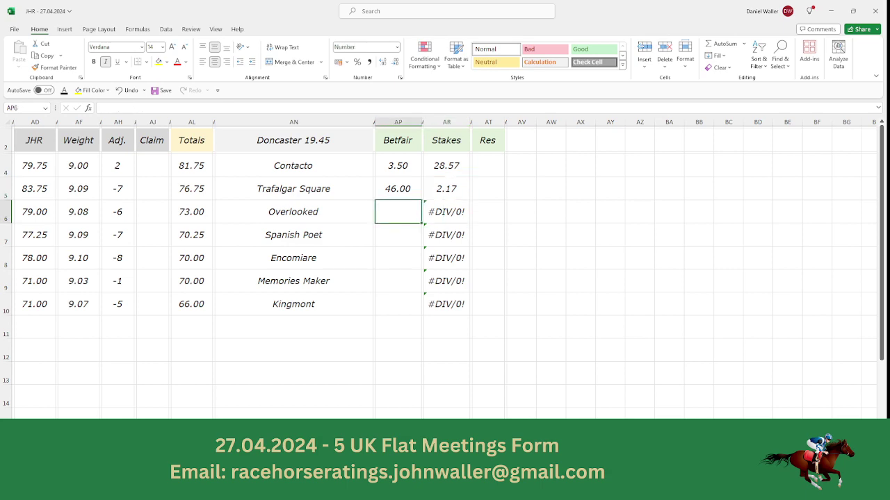
pyautogui.hotkey('alt', 'Tab')
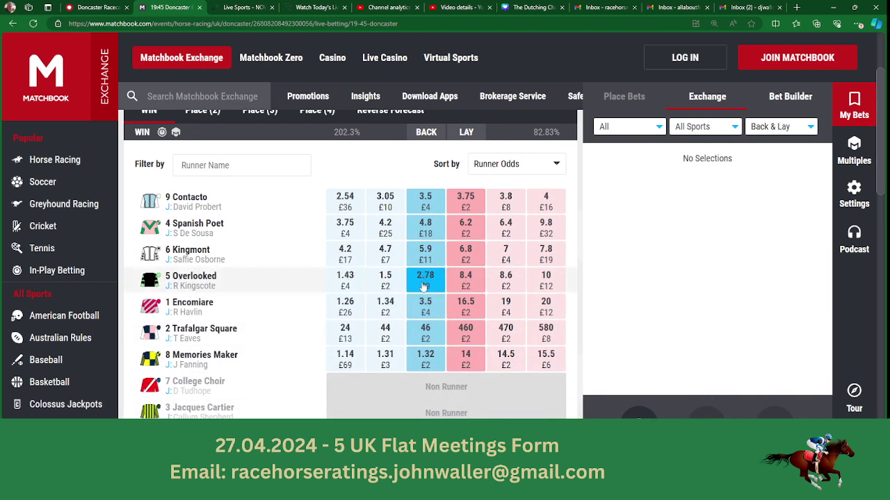
pyautogui.hotkey('alt', 'Tab')
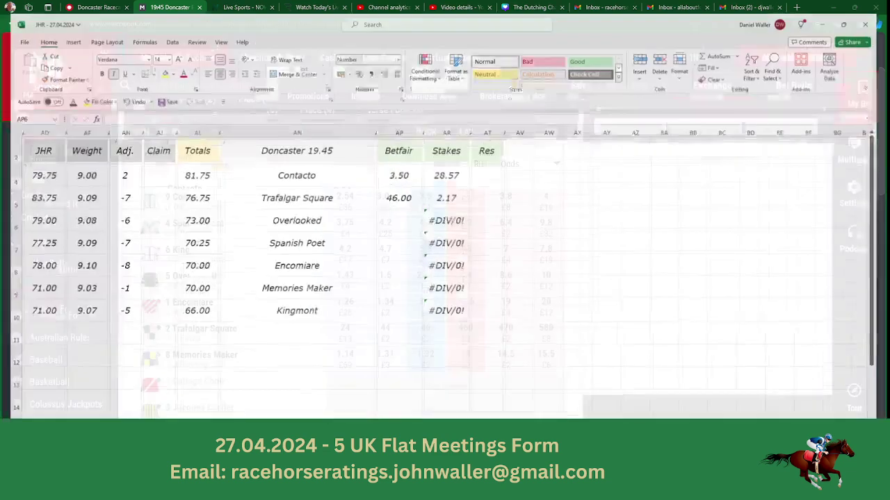
pyautogui.write('2.78')
pyautogui.press('Return')
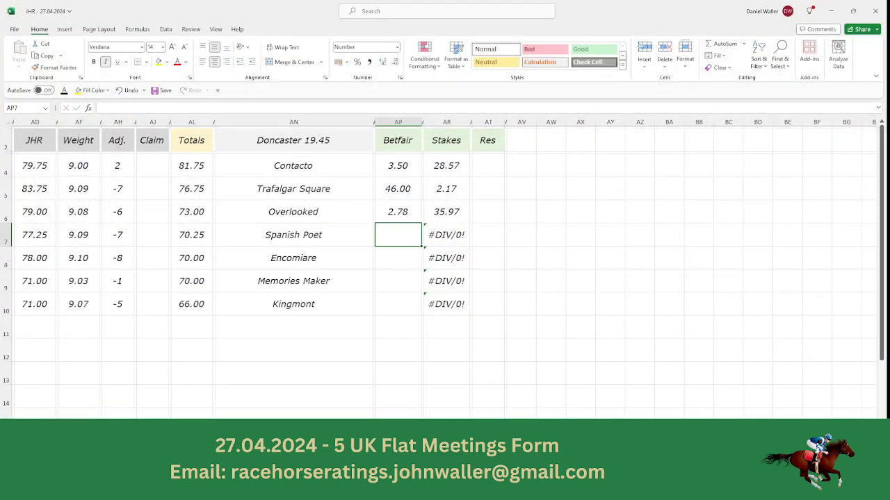
# Set Overlooked's stake to 19.25 and check the three stakes' total.
pyautogui.moveTo(439, 171); pyautogui.dragTo(444, 189)
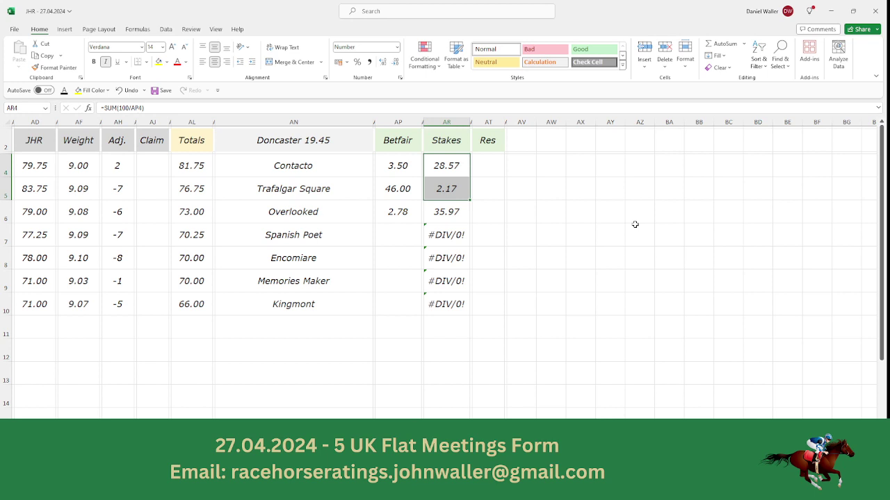
pyautogui.click(449, 216)
pyautogui.write('19.25')
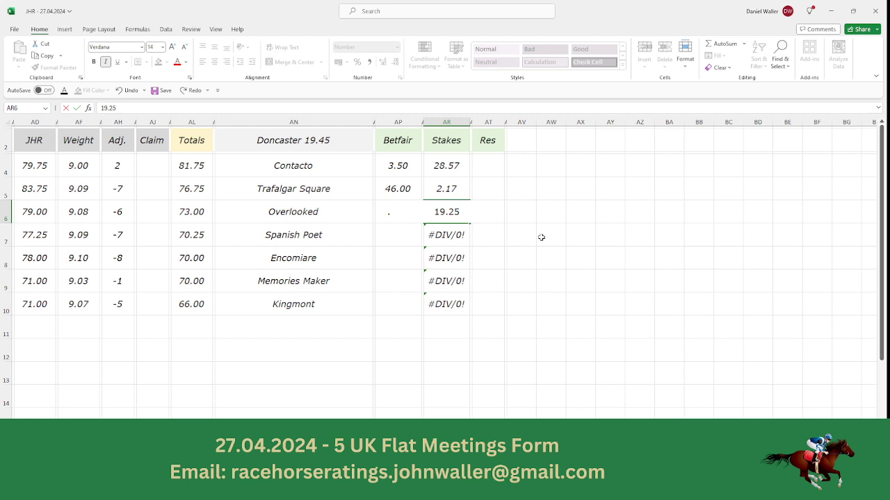
pyautogui.press('Return')
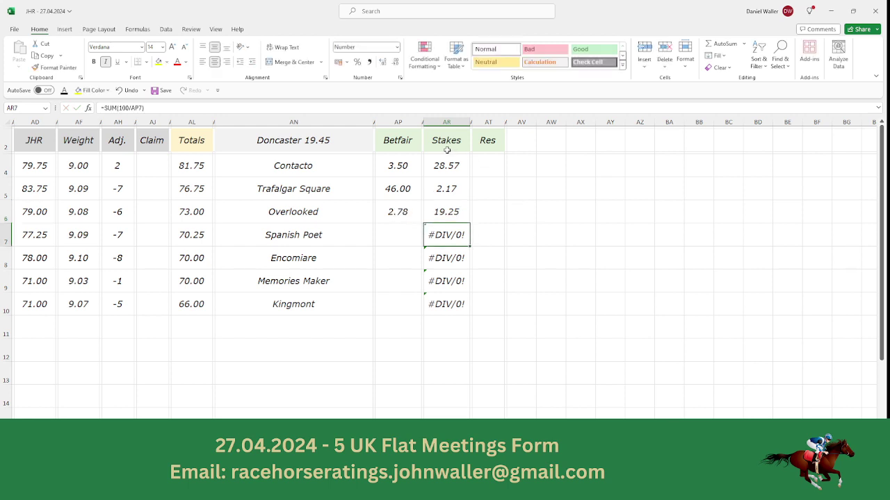
pyautogui.moveTo(440, 166); pyautogui.dragTo(441, 211)
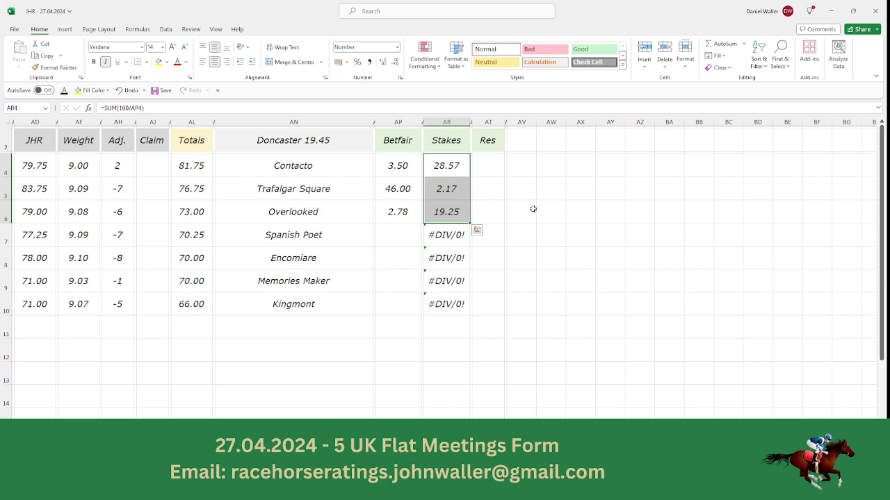
# Review the Contacto, Trafalgar Square and Overlooked names, then switch to the Doncaster 20.15 sheet.
pyautogui.click(320, 164)
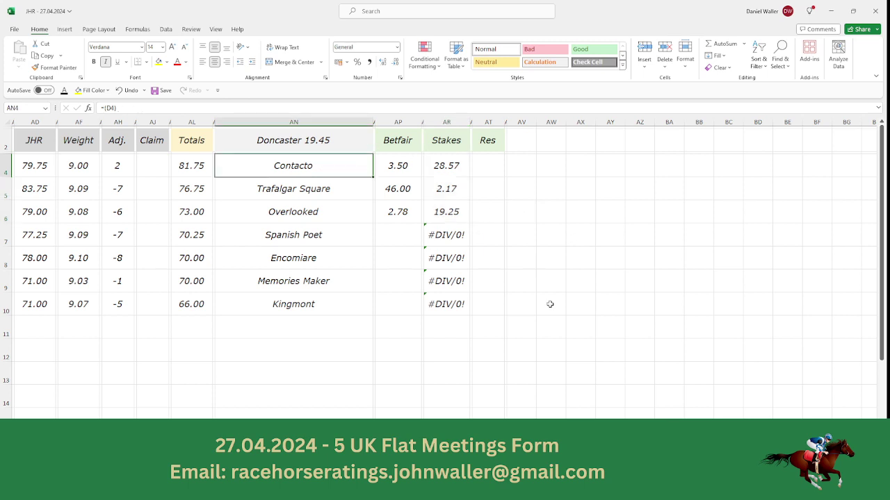
pyautogui.press('Down')
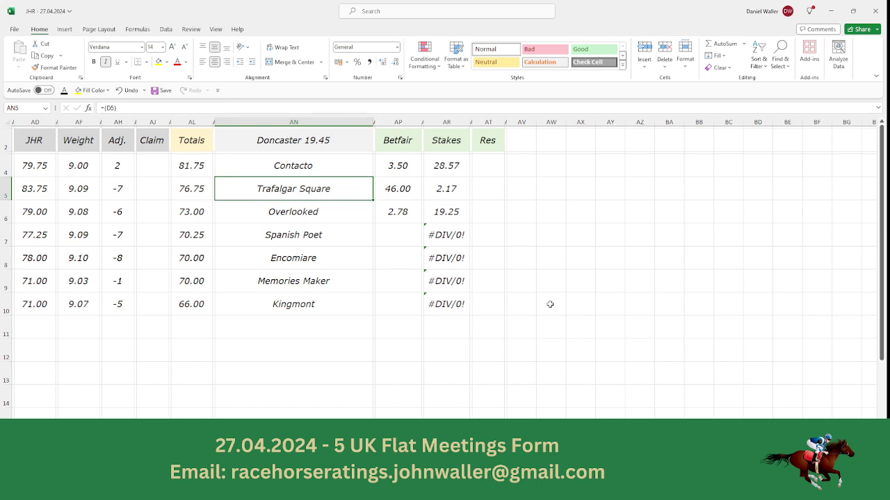
pyautogui.press('Down')
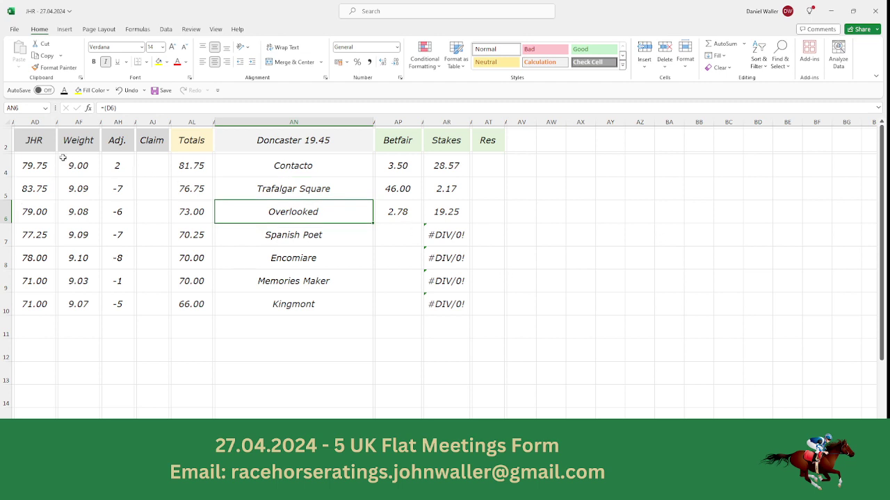
pyautogui.click(43, 149)
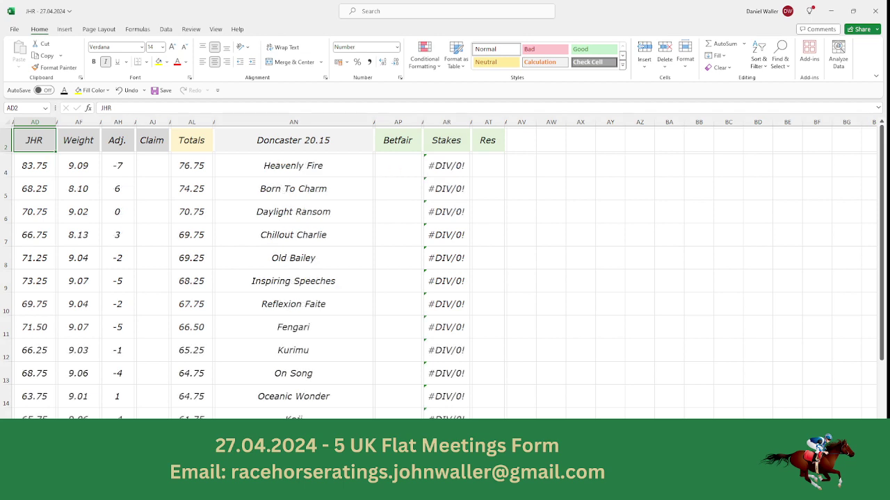
# Select Heavenly Fire's Betfair cell and bring up Matchbook's 20:15 Doncaster market.
pyautogui.click(394, 164)
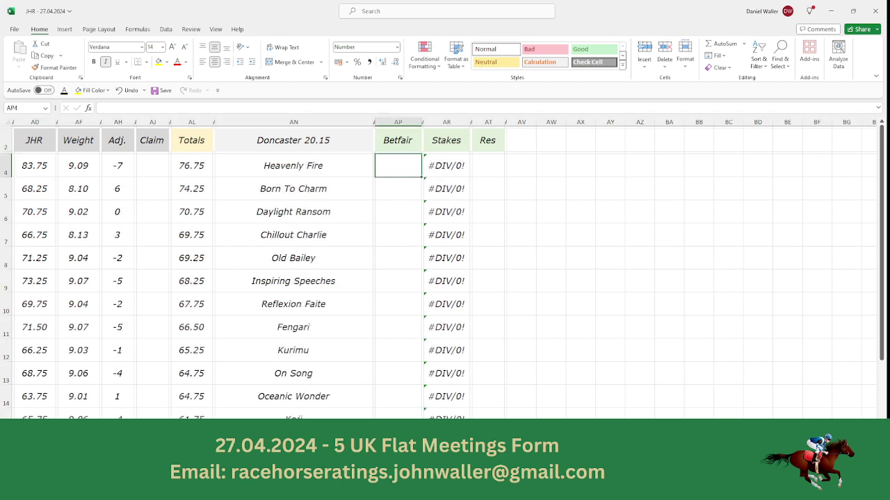
pyautogui.hotkey('alt', 'Tab')
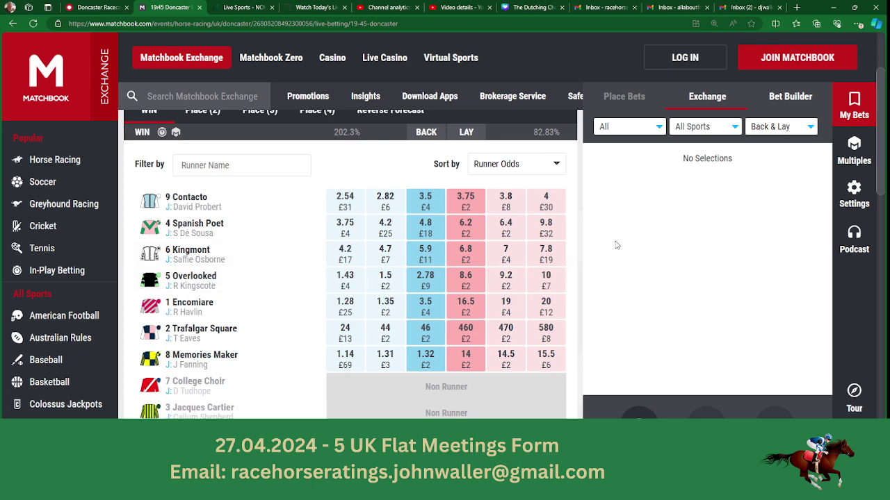
pyautogui.scroll(2, 546, 139)
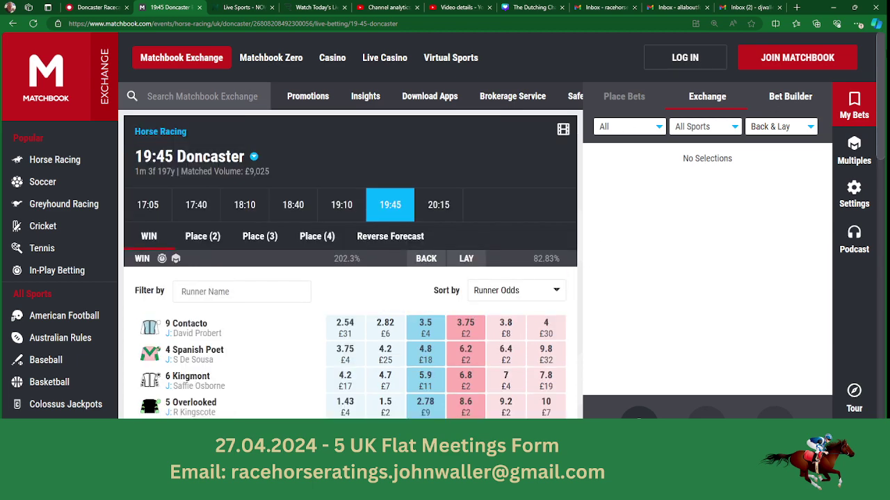
pyautogui.click(438, 214)
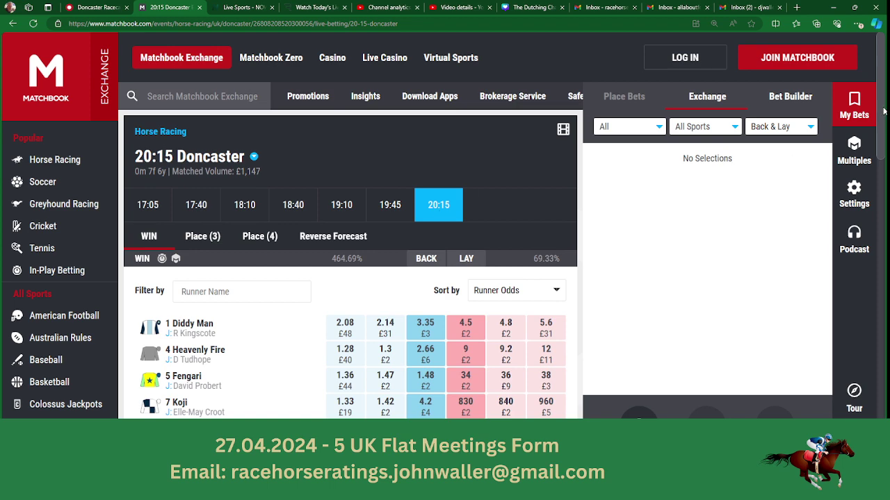
# Check the 20:15 runners down to non-runners Merrimack, Soldier's Class and Inspiring Speeches, then return to Excel.
pyautogui.scroll(-5, 884, 111)
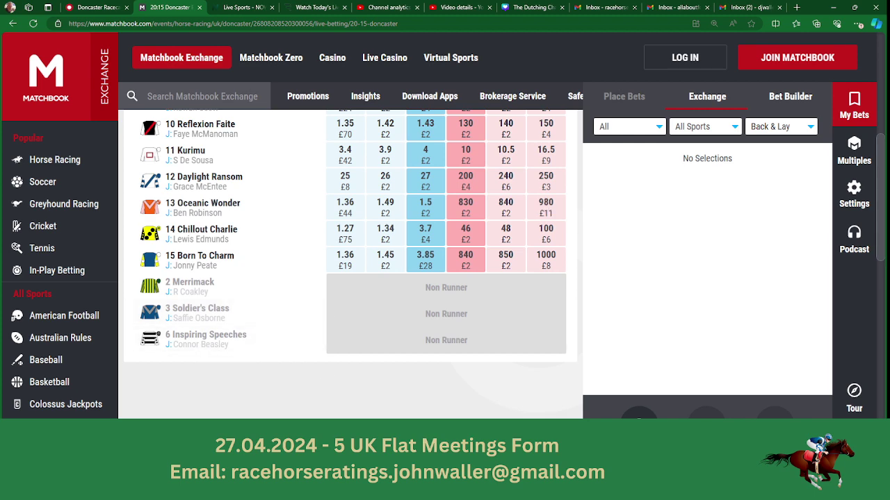
pyautogui.hotkey('alt', 'Tab')
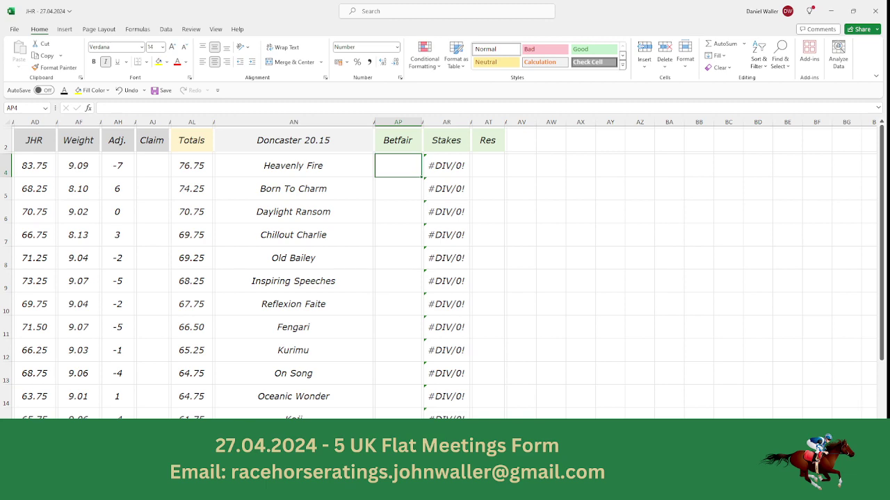
# Shift positions 6–12 down one row and delete the non-runner Inspiring Speeches row.
pyautogui.hscroll(-10, 445, 271)
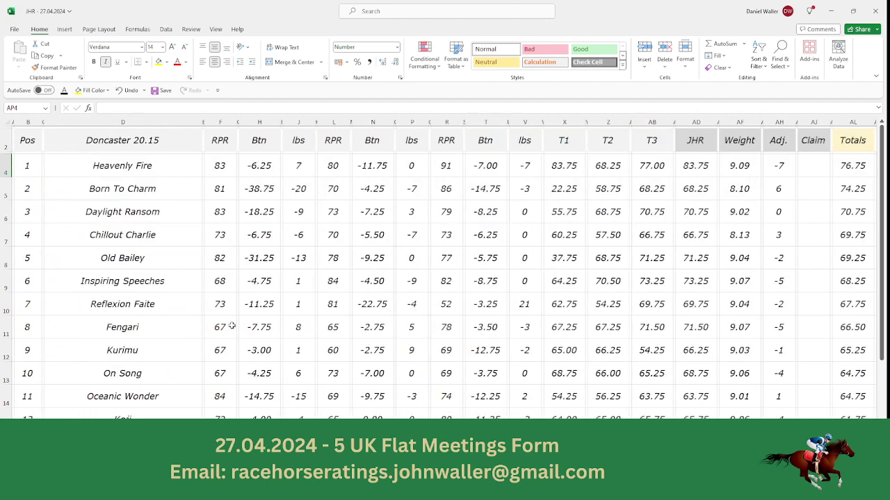
pyautogui.moveTo(27, 280)
pyautogui.mouseDown()
pyautogui.moveTo(28, 442)
pyautogui.moveTo(32, 347)
pyautogui.mouseUp()
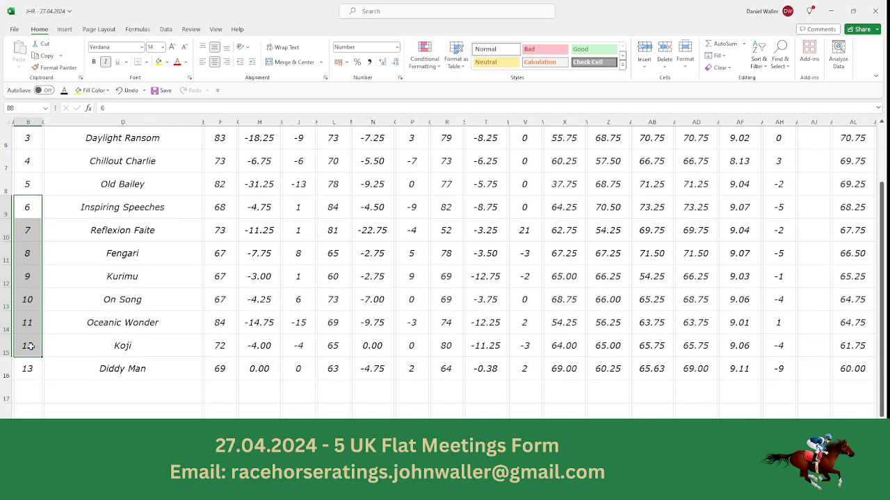
pyautogui.click(46, 57)
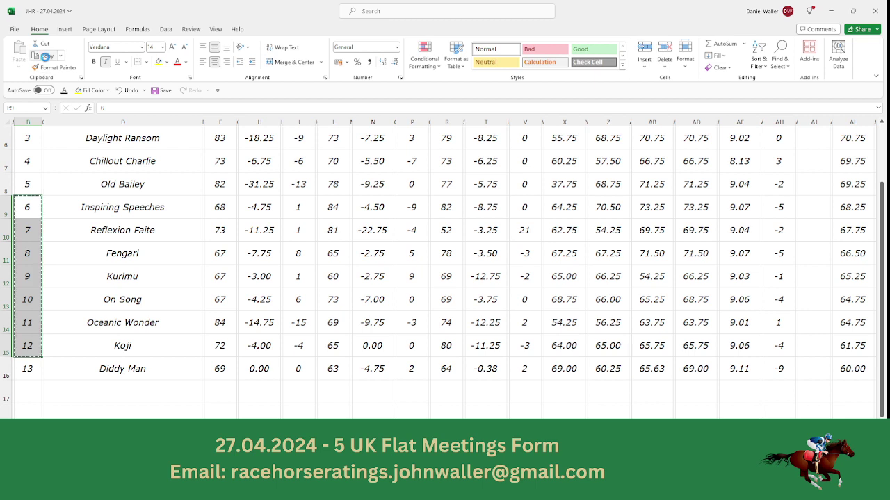
pyautogui.press('Down')
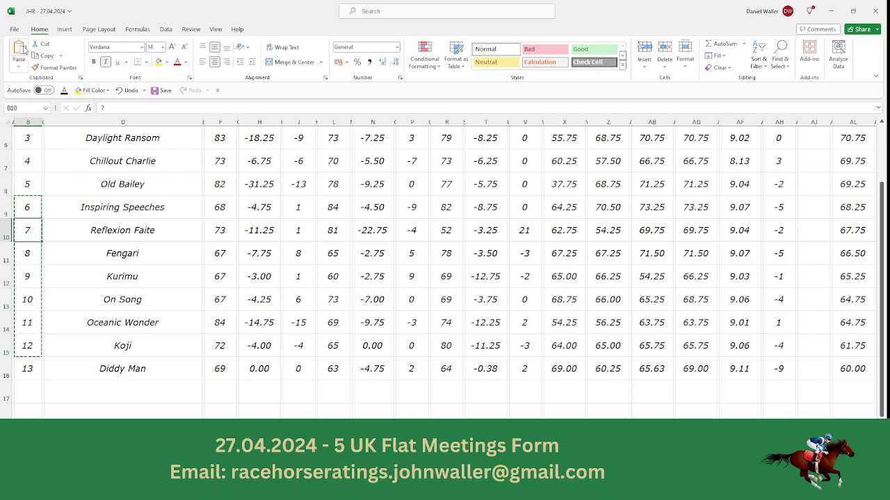
pyautogui.press('Return')
pyautogui.click(8, 205)
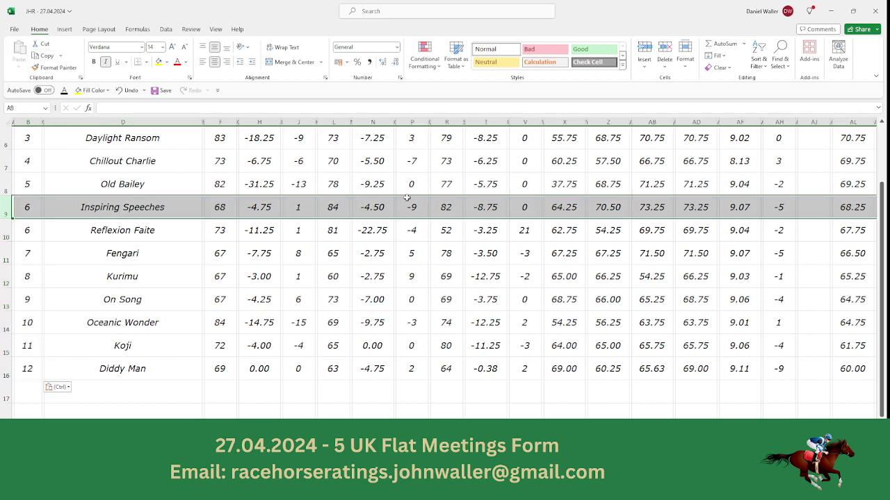
pyautogui.click(665, 52)
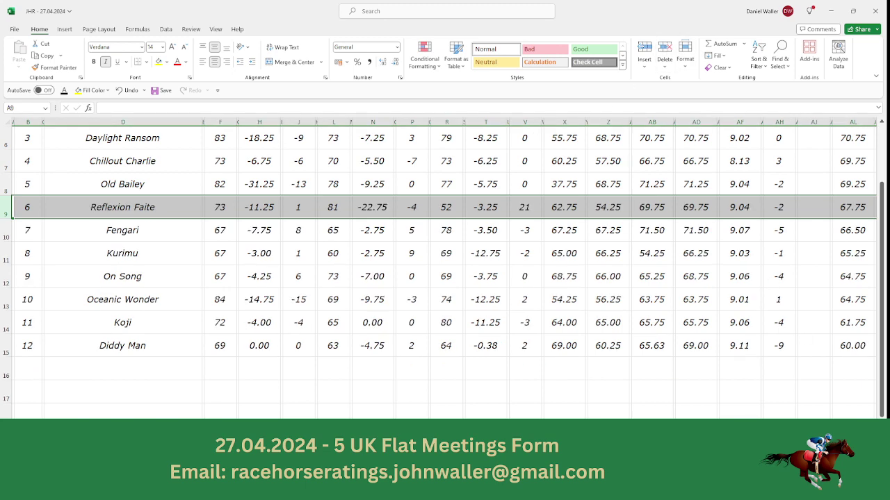
# Return to Heavenly Fire's Betfair cell and save the workbook.
pyautogui.hscroll(6, 445, 271)
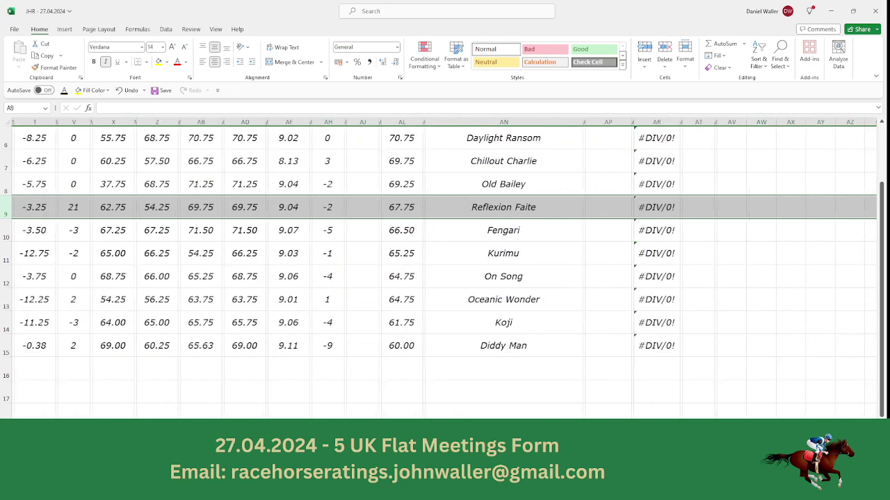
pyautogui.hscroll(3, 445, 271)
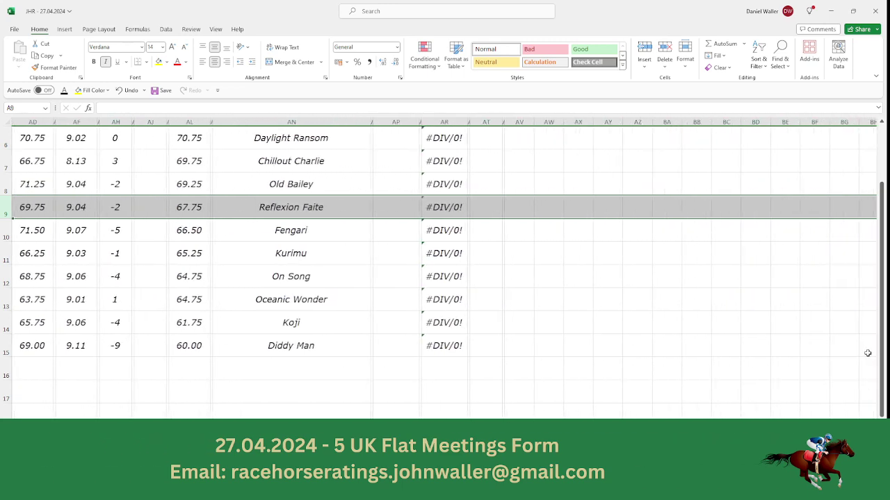
pyautogui.scroll(2, 884, 233)
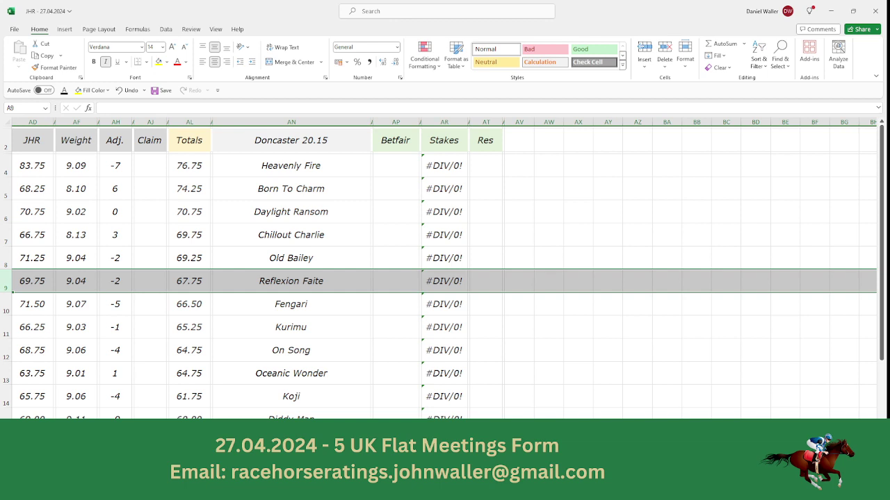
pyautogui.hscroll(-1, 680, 304)
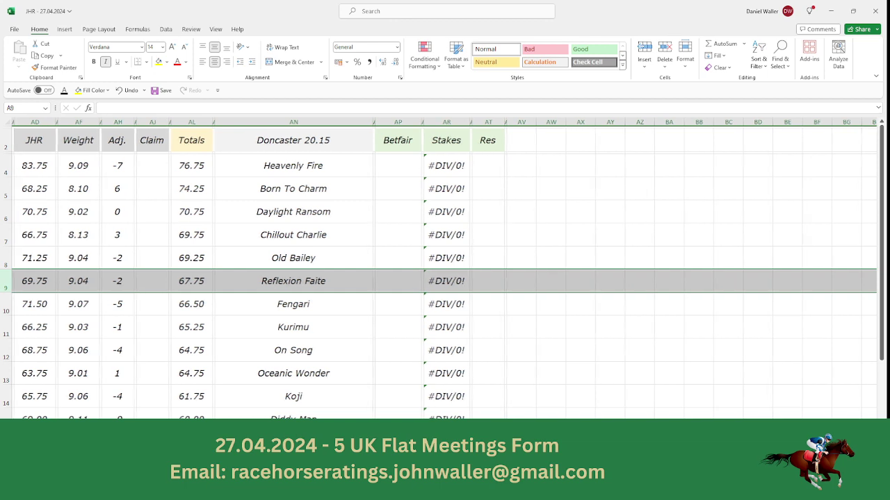
pyautogui.click(394, 167)
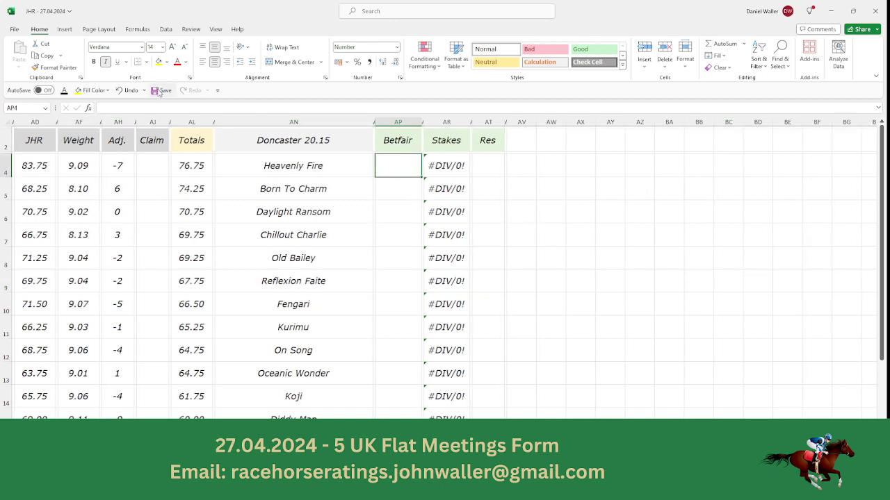
pyautogui.click(159, 91)
# Switch to the Doncaster 18.40 sheet and view Matchbook's 18:40 market, where Dakota Gold is 8.8.
pyautogui.hotkey('ctrl', 'pageup')
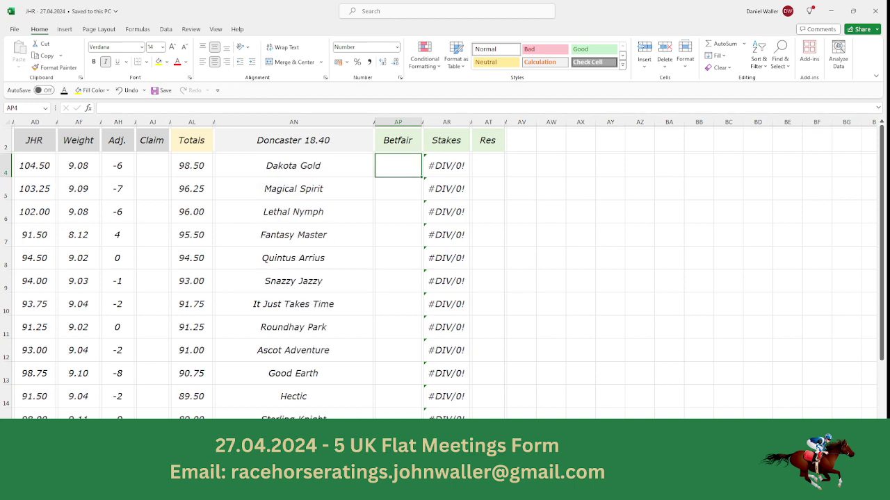
pyautogui.hotkey('alt', 'Tab')
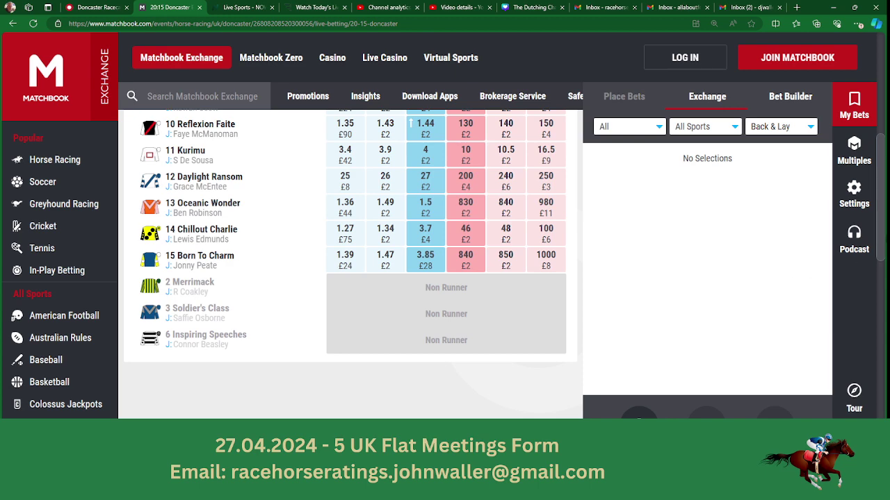
pyautogui.moveTo(881, 222); pyautogui.dragTo(884, 124)
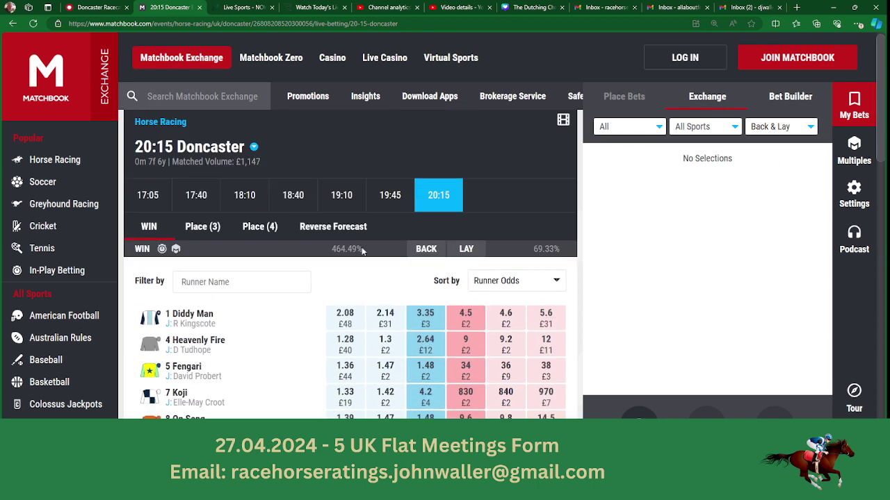
pyautogui.click(304, 196)
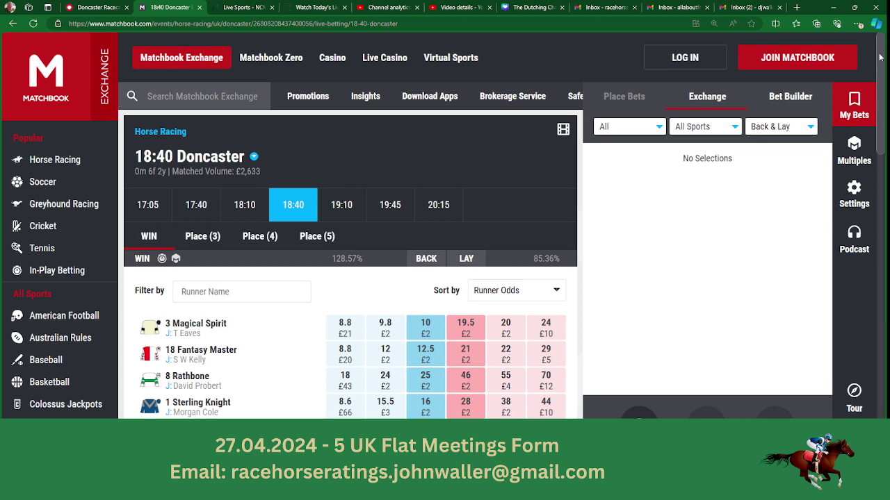
pyautogui.moveTo(880, 57); pyautogui.dragTo(884, 106)
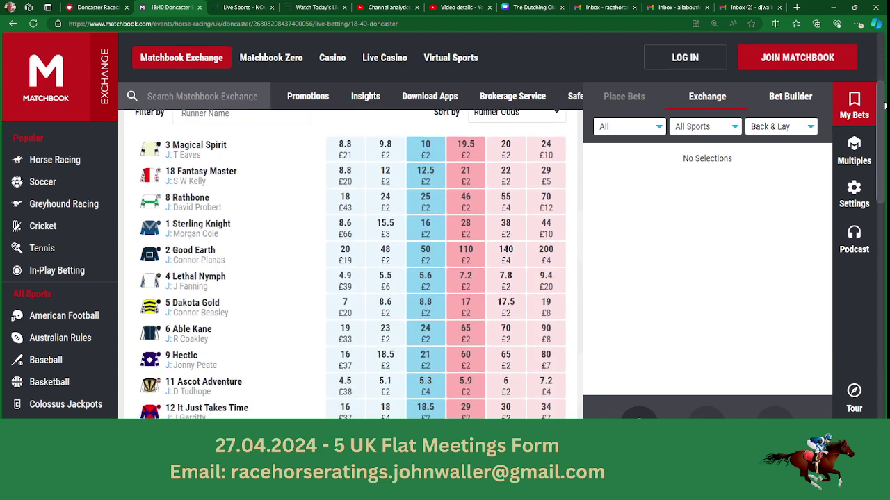
pyautogui.hotkey('alt', 'Tab')
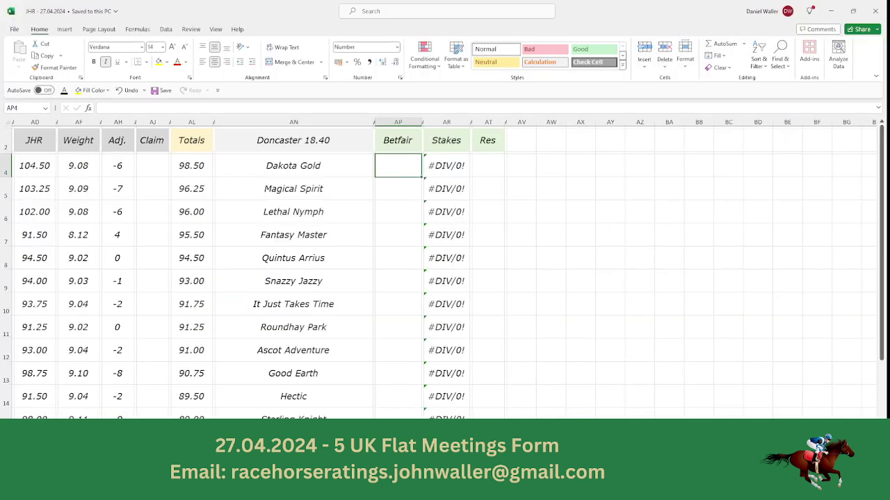
# Enter Matchbook odds of 8.80 for Dakota Gold and 10.00 for Magical Spirit.
pyautogui.hotkey('alt', 'Tab')
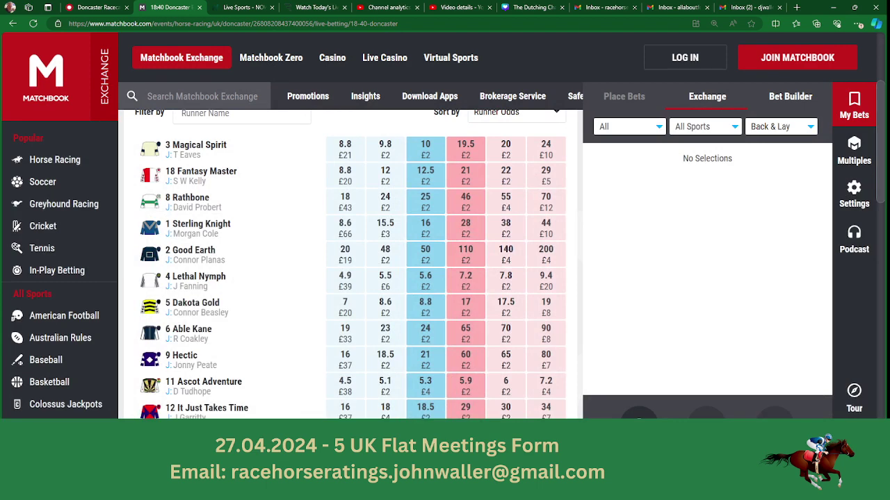
pyautogui.hotkey('alt', 'Tab')
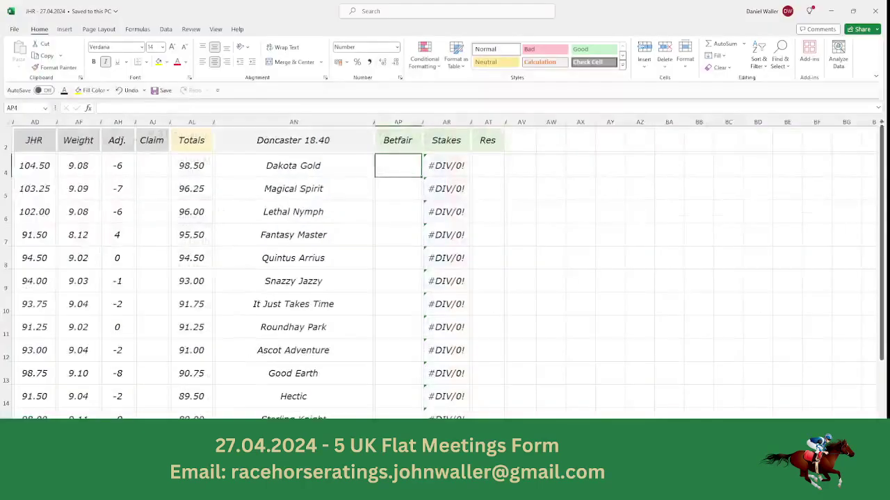
pyautogui.write('8.8')
pyautogui.press('Return')
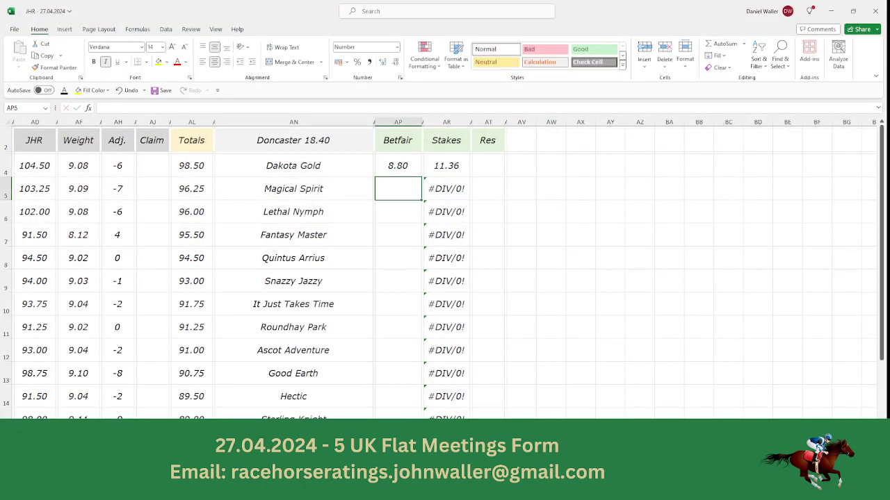
pyautogui.hotkey('alt', 'Tab')
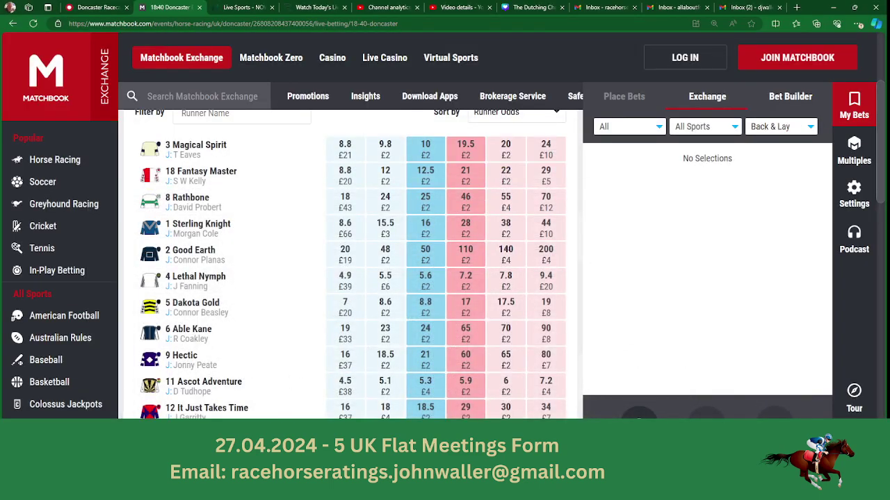
pyautogui.hotkey('alt', 'Tab')
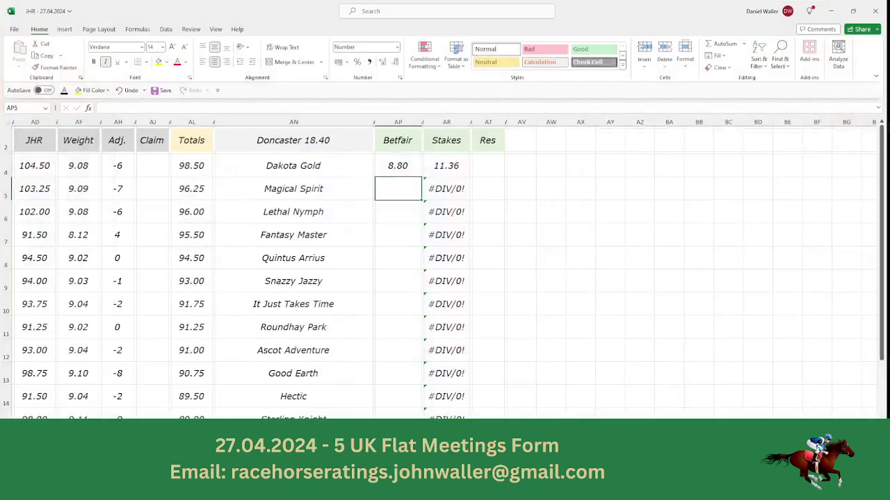
pyautogui.write('10')
pyautogui.press('Return')
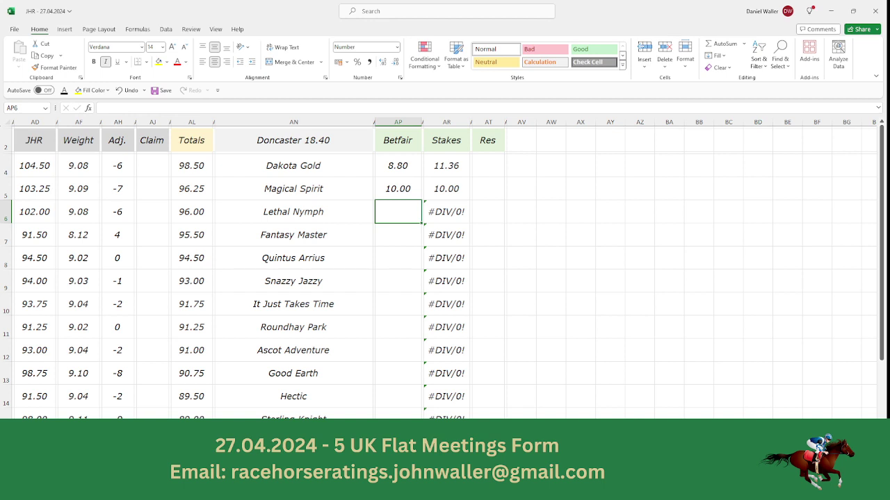
# Enter Matchbook odds of 5.60 for Lethal Nymph and 12.50 for Fantasy Master.
pyautogui.hotkey('alt', 'Tab')
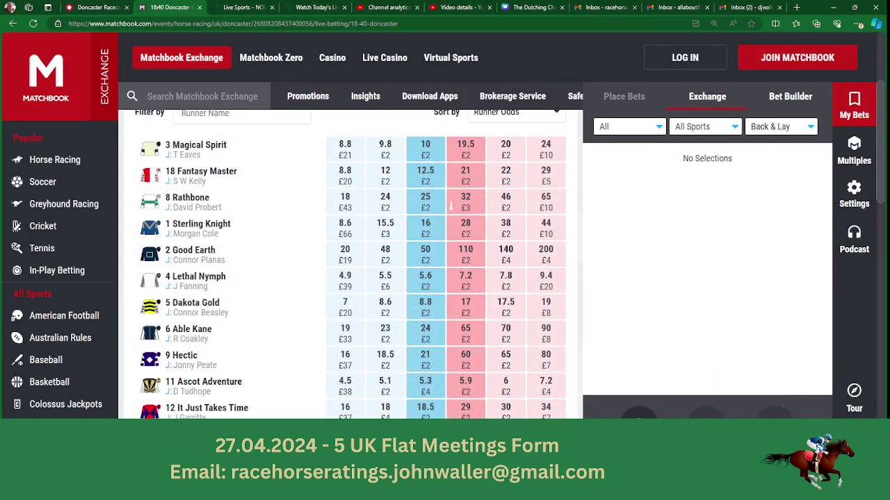
pyautogui.hotkey('alt', 'Tab')
pyautogui.write('5.6')
pyautogui.press('Return')
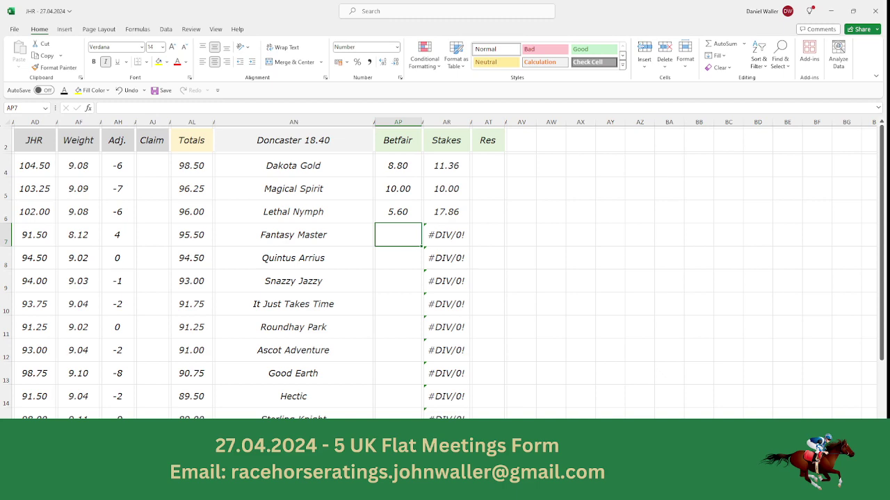
pyautogui.hotkey('alt', 'Tab')
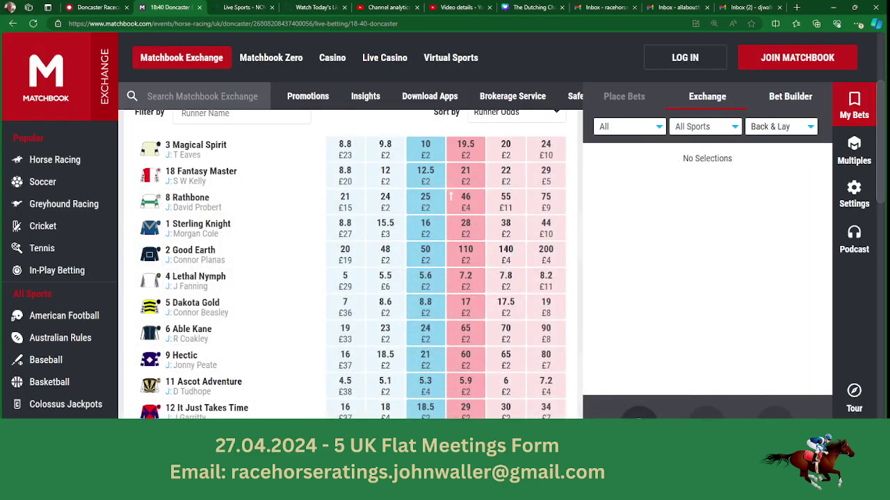
pyautogui.hotkey('alt', 'Tab')
pyautogui.write('12.5')
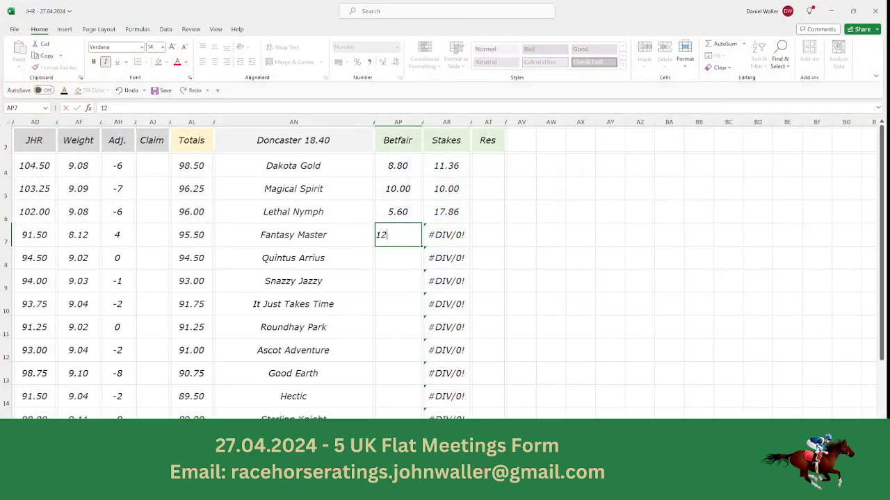
pyautogui.press('Return')
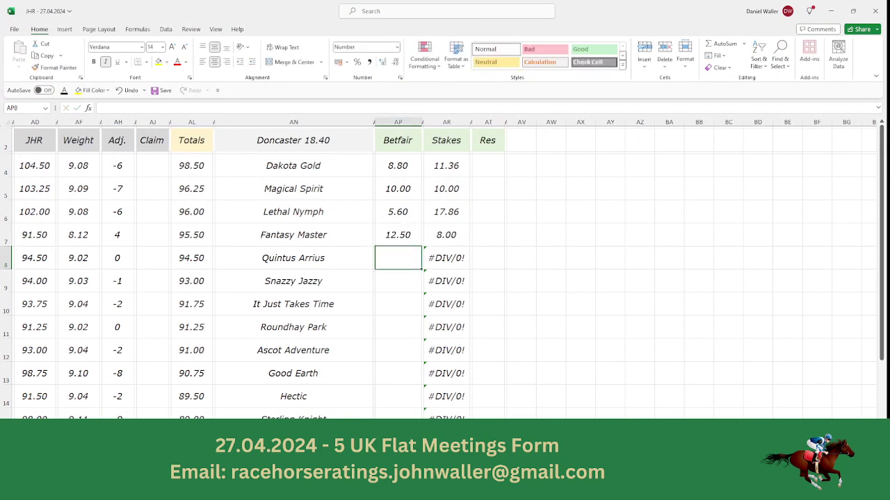
pyautogui.hotkey('alt', 'Tab')
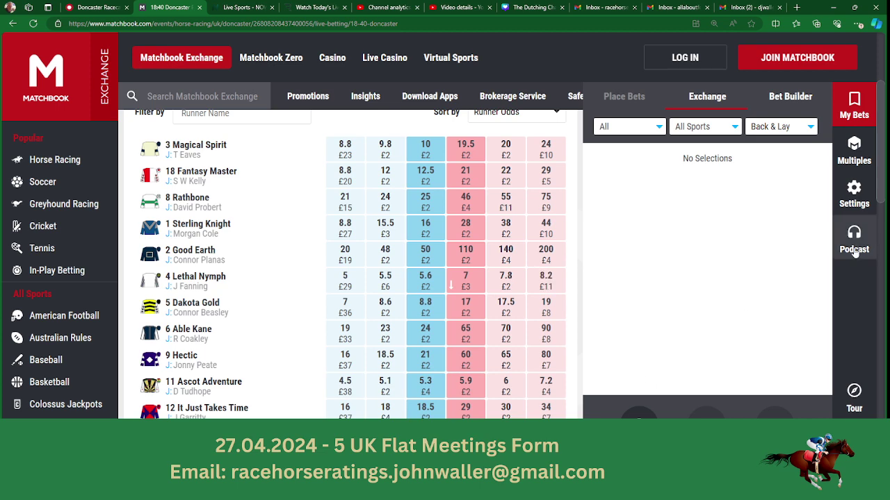
# Give Quintus Arrius Betfair odds of 20.00 and check the first five stakes' total.
pyautogui.scroll(-2, 347, 264)
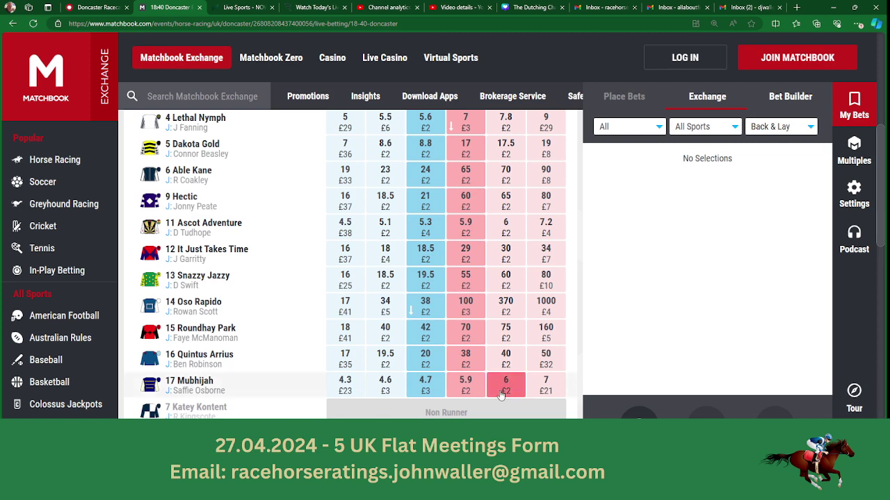
pyautogui.hotkey('alt', 'Tab')
pyautogui.write('20')
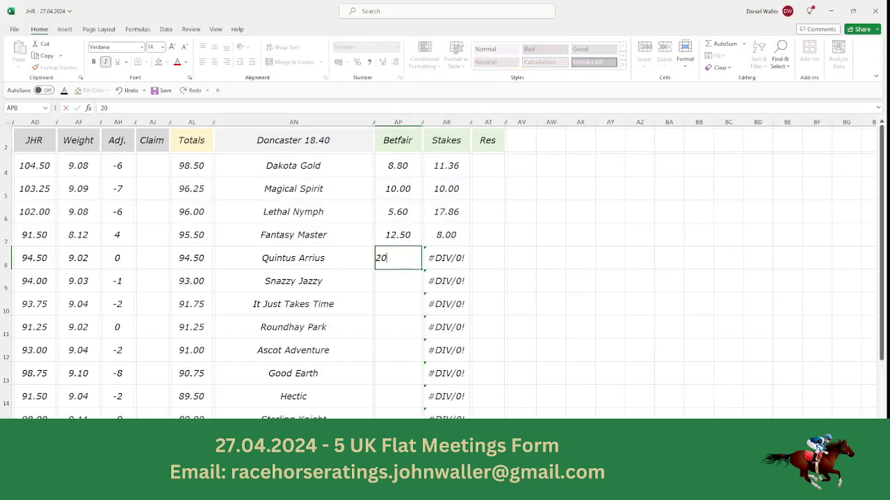
pyautogui.press('Return')
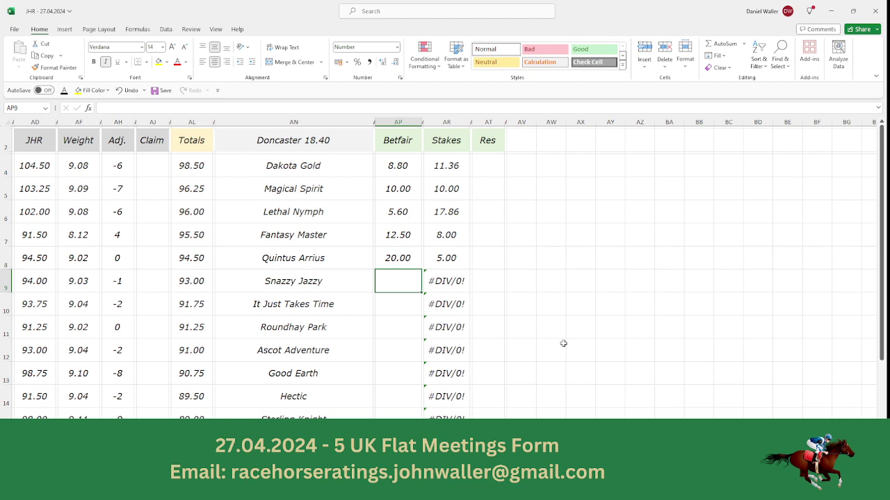
pyautogui.moveTo(447, 172); pyautogui.dragTo(454, 258)
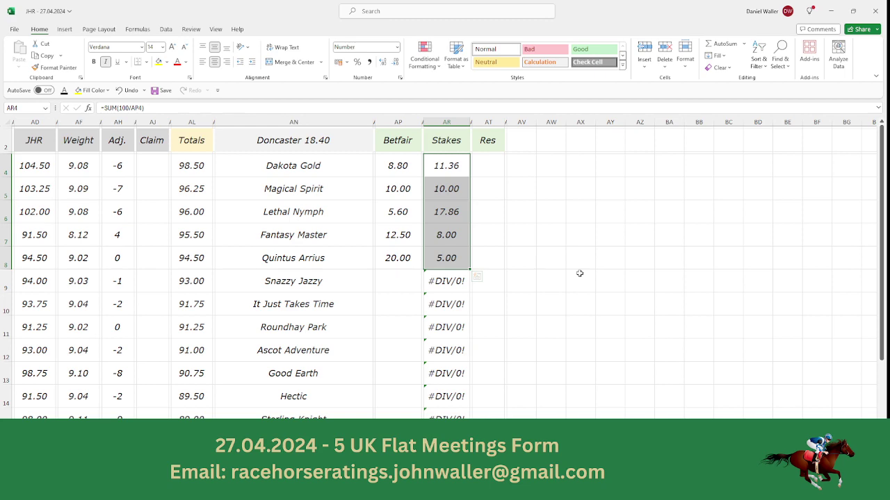
# Enter Matchbook odds of 19.50 for Snazzy Jazzy and 18.50 for It Just Takes Time.
pyautogui.click(398, 284)
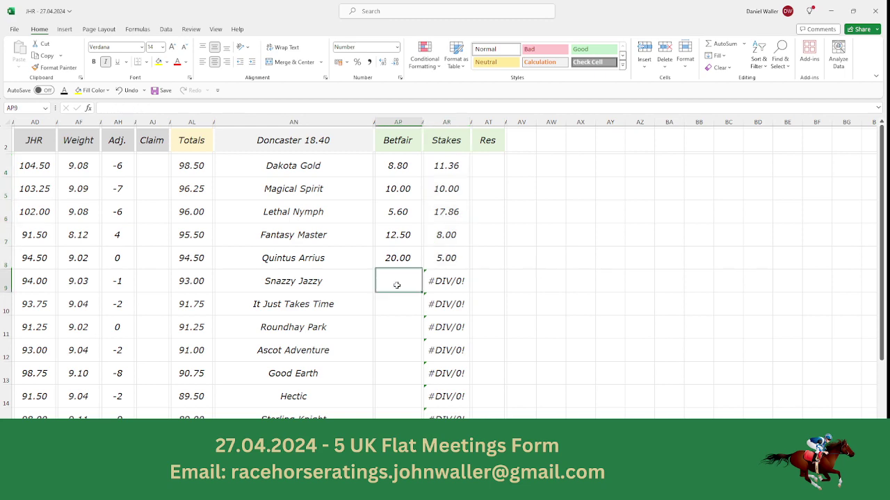
pyautogui.hotkey('alt', 'Tab')
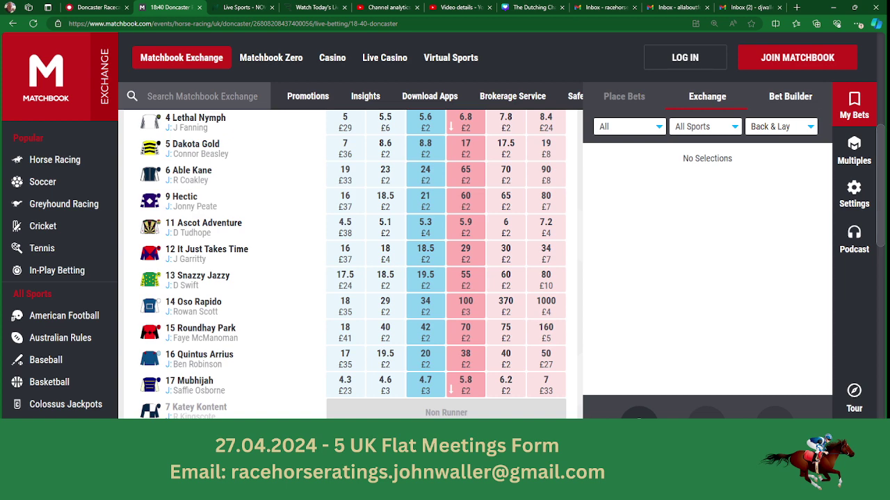
pyautogui.hotkey('alt', 'Tab')
pyautogui.write('19')
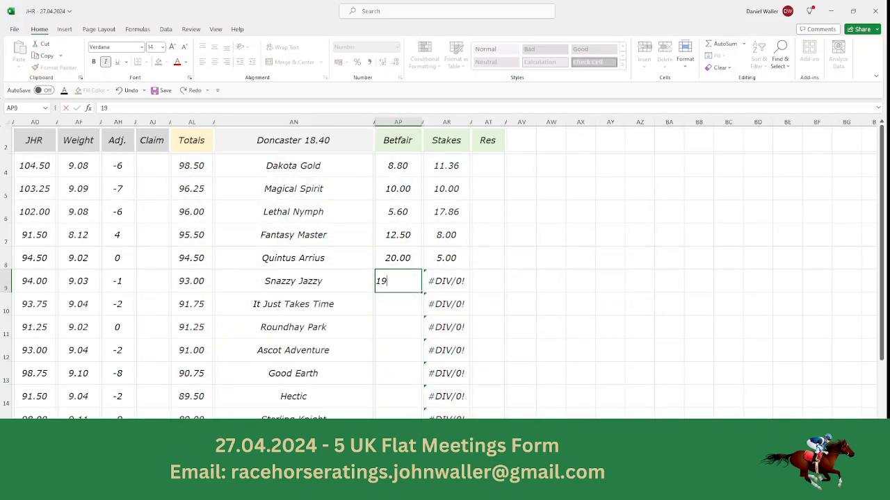
pyautogui.write('.5')
pyautogui.press('Return')
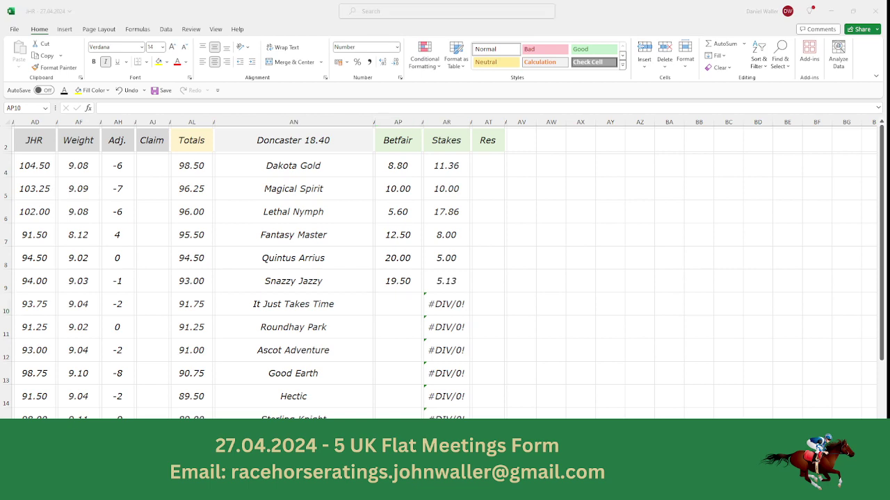
pyautogui.hotkey('alt', 'Tab')
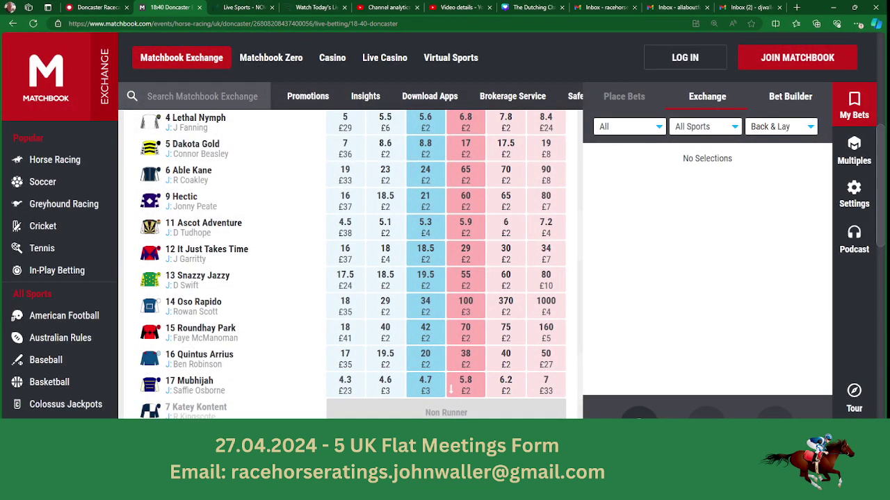
pyautogui.hotkey('alt', 'Tab')
pyautogui.write('18.')
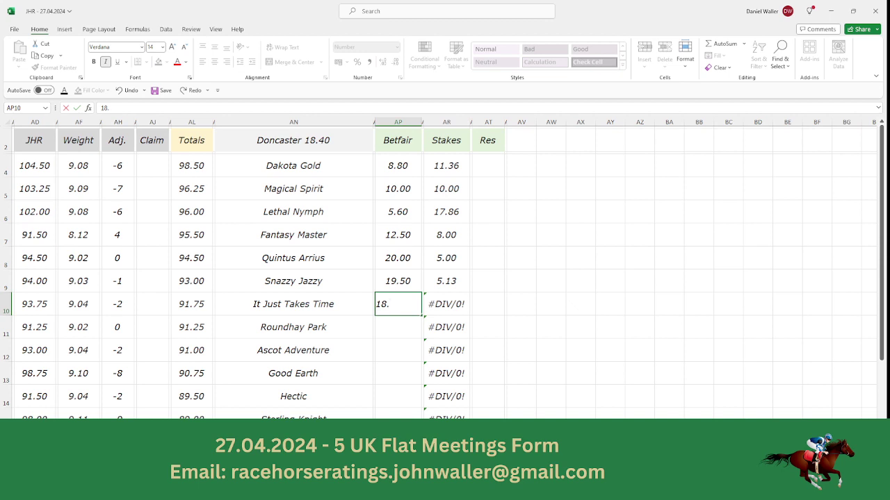
pyautogui.write('50')
pyautogui.press('Return')
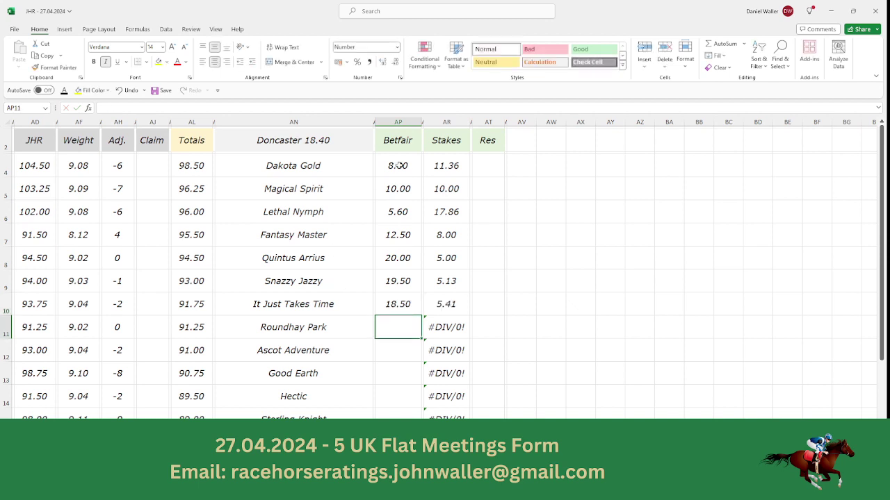
# Check the total of all seven stakes and save the workbook.
pyautogui.moveTo(445, 167); pyautogui.dragTo(445, 293)
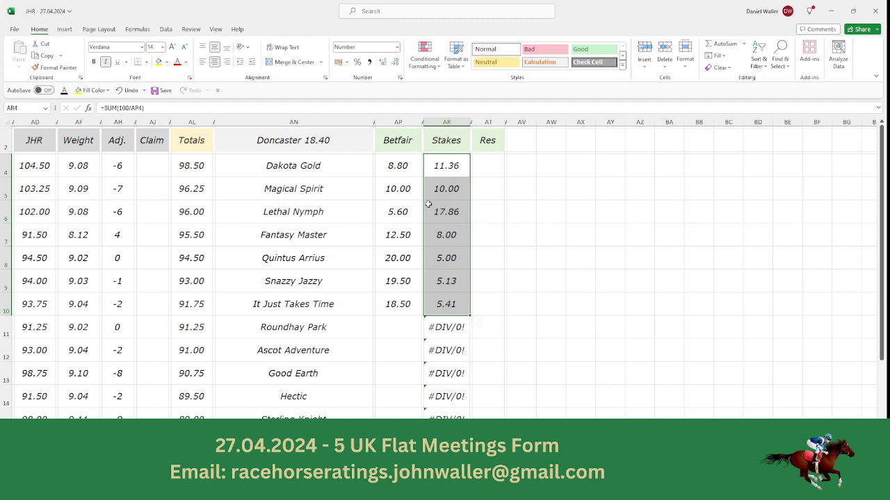
pyautogui.click(52, 141)
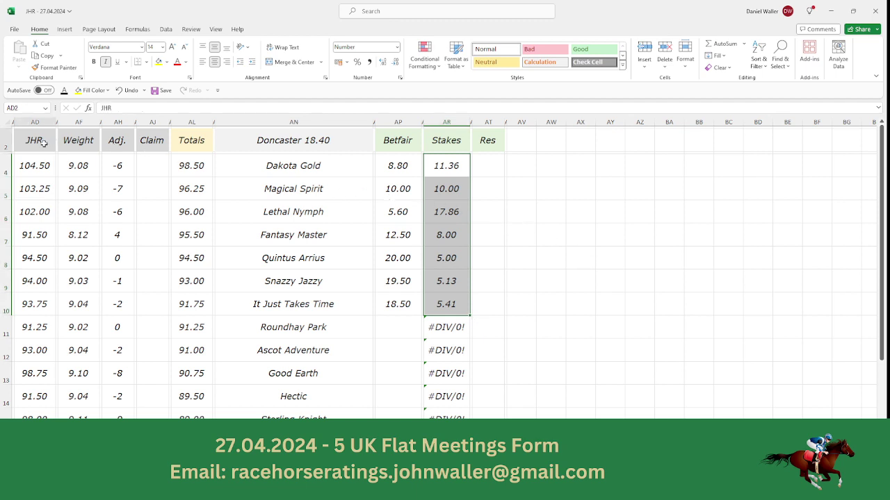
pyautogui.click(156, 91)
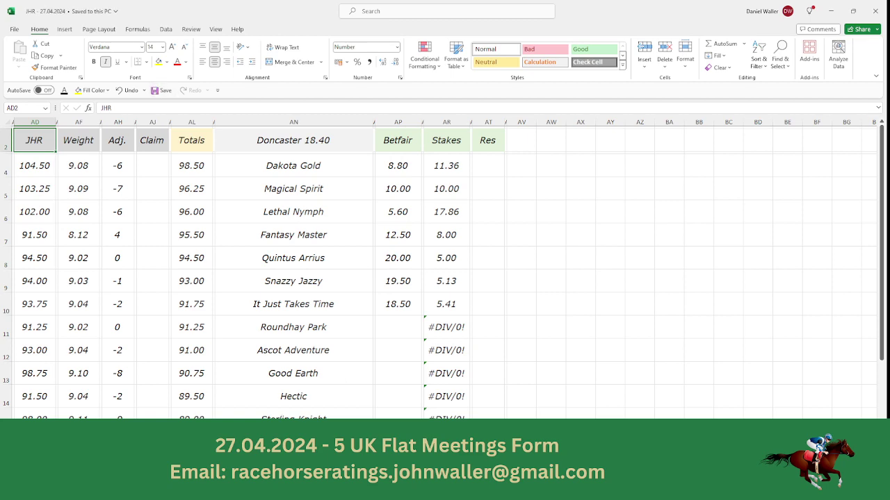
pyautogui.hotkey('alt', 'Tab')
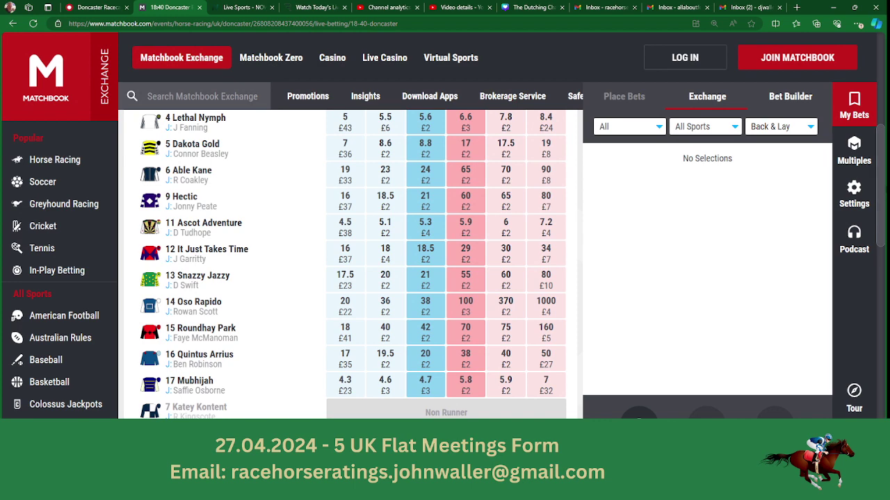
pyautogui.scroll(-2, 884, 118)
pyautogui.scroll(2, 884, 118)
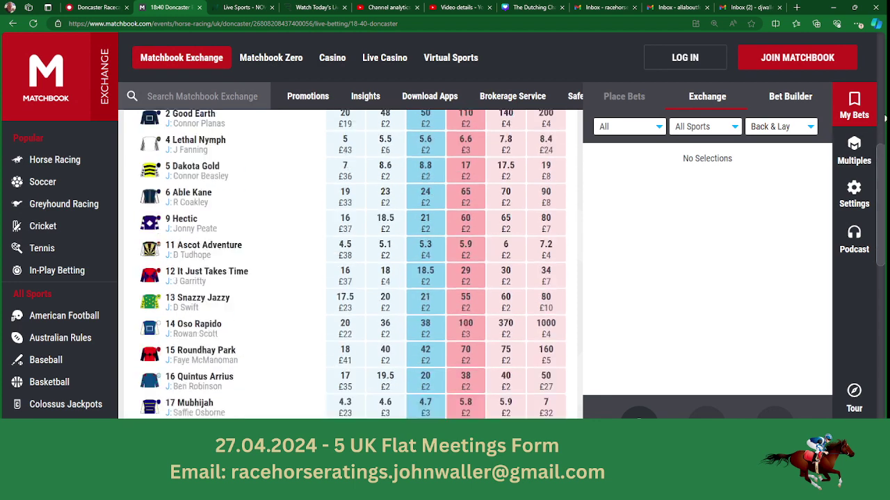
pyautogui.scroll(3, 884, 119)
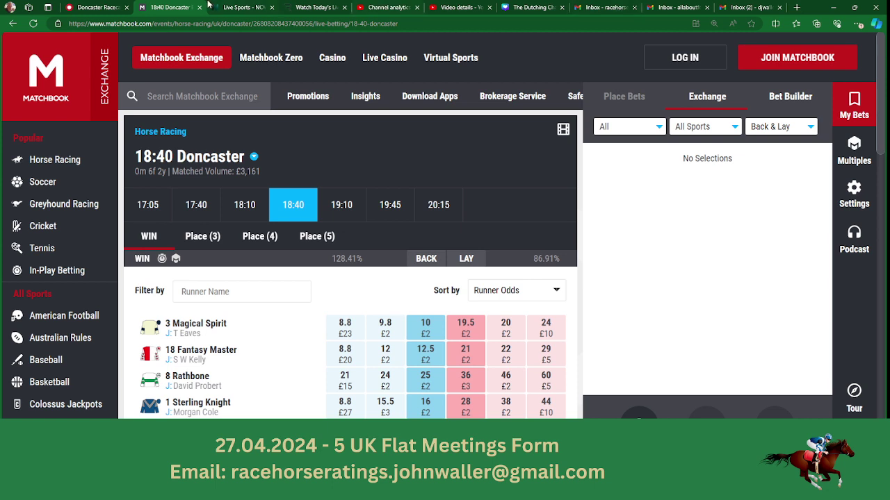
pyautogui.click(33, 24)
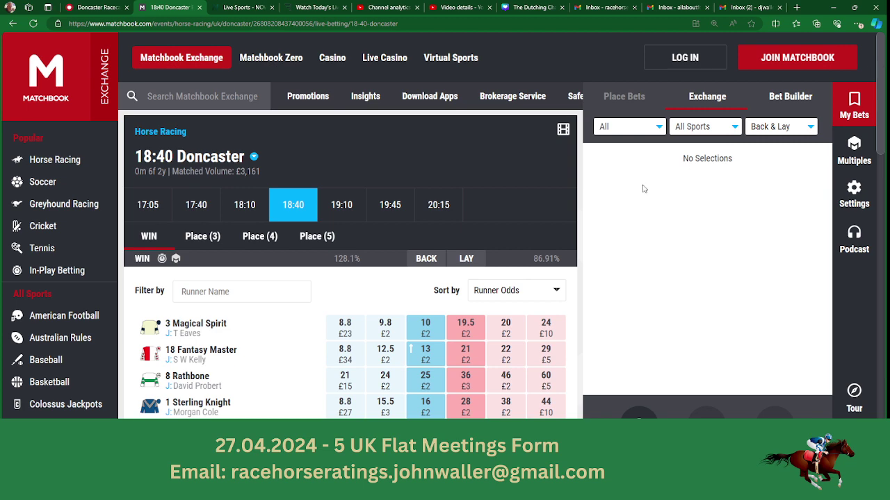
pyautogui.hotkey('alt', 'Tab')
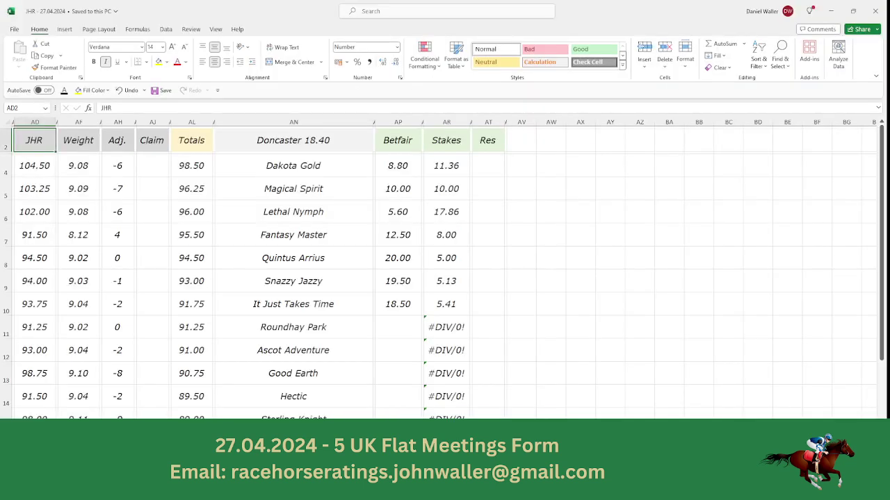
pyautogui.hotkey('ctrl', 'pagedown')
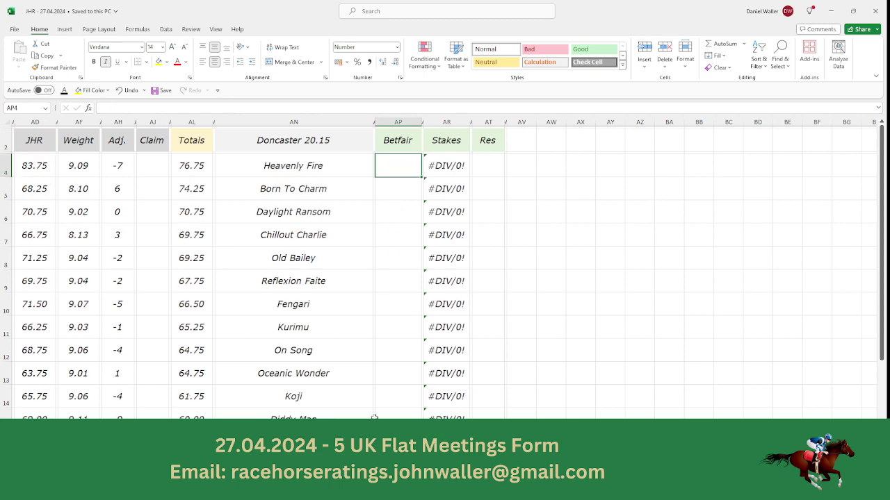
# Review the runners and odds in Matchbook's 20:15 Doncaster market.
pyautogui.hotkey('alt', 'Tab')
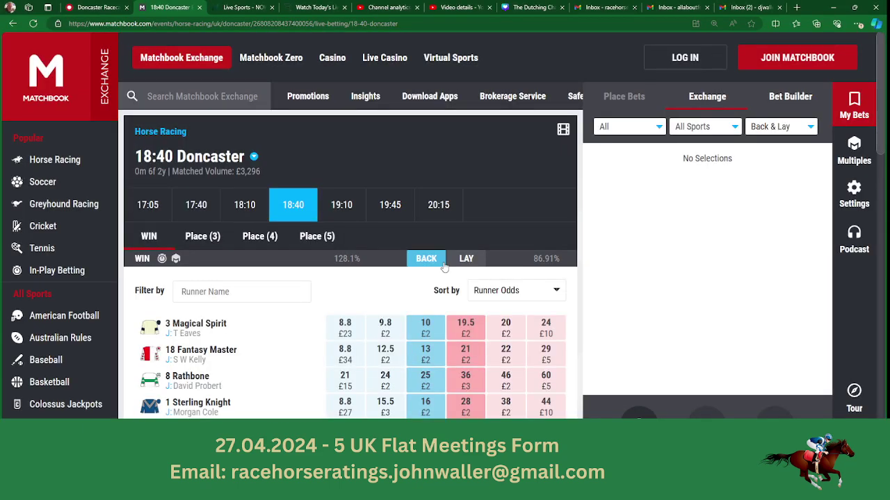
pyautogui.click(446, 214)
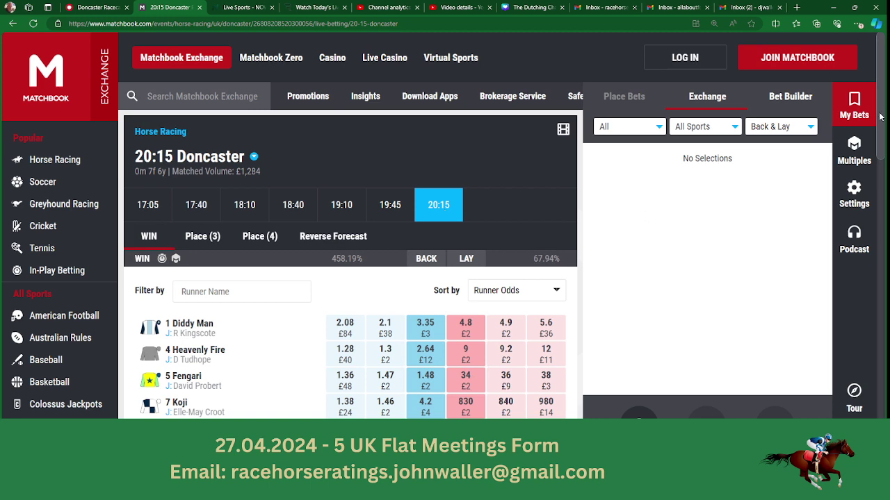
pyautogui.moveTo(880, 118); pyautogui.dragTo(880, 187)
pyautogui.scroll(-2, 445, 264)
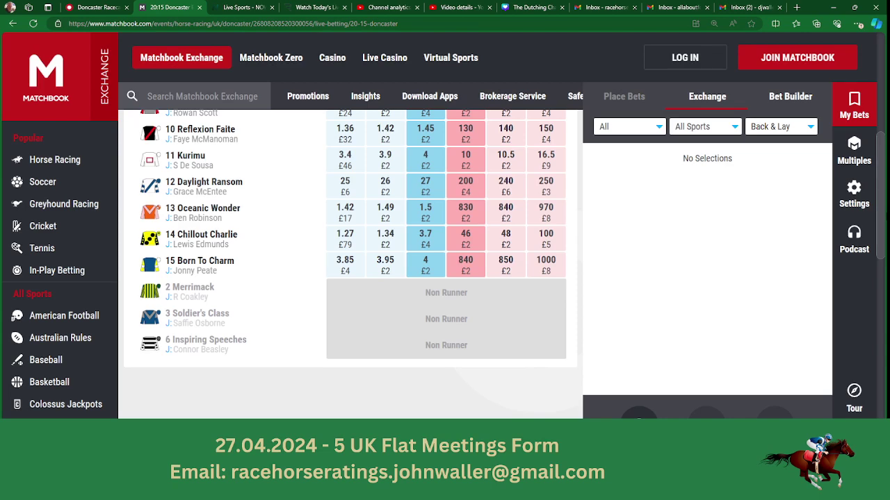
pyautogui.scroll(6, 351, 264)
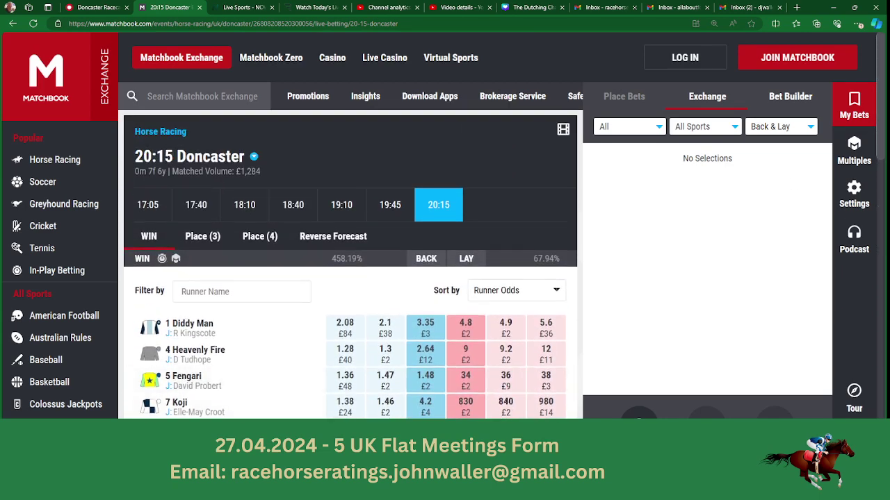
# Return to the ratings spreadsheet's Doncaster 17.40 sheet.
pyautogui.hotkey('alt', 'Tab')
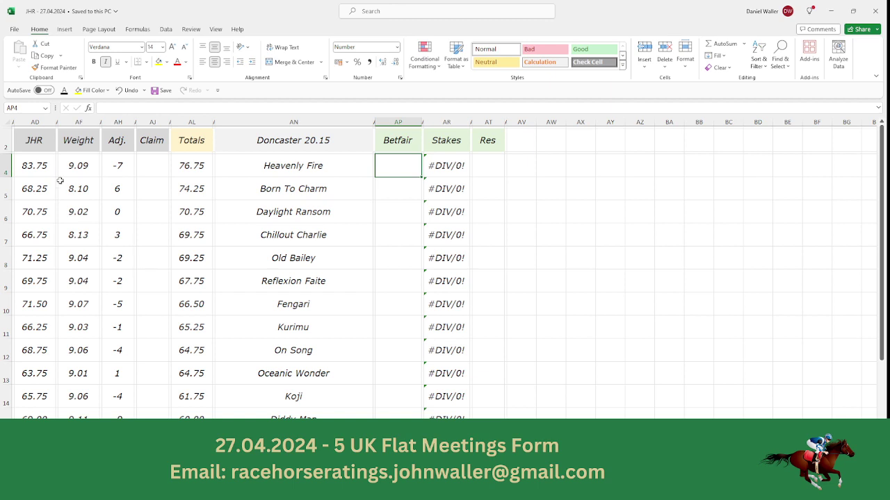
pyautogui.click(34, 141)
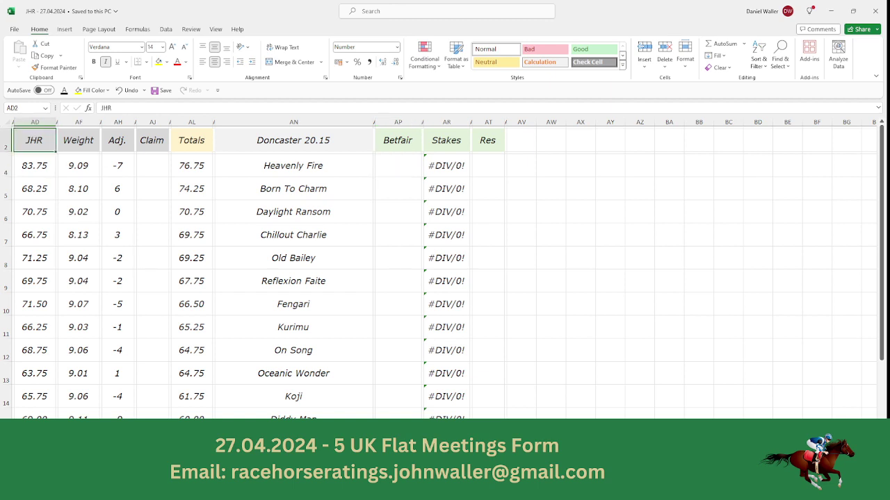
pyautogui.hotkey('ctrl', 'pageup')
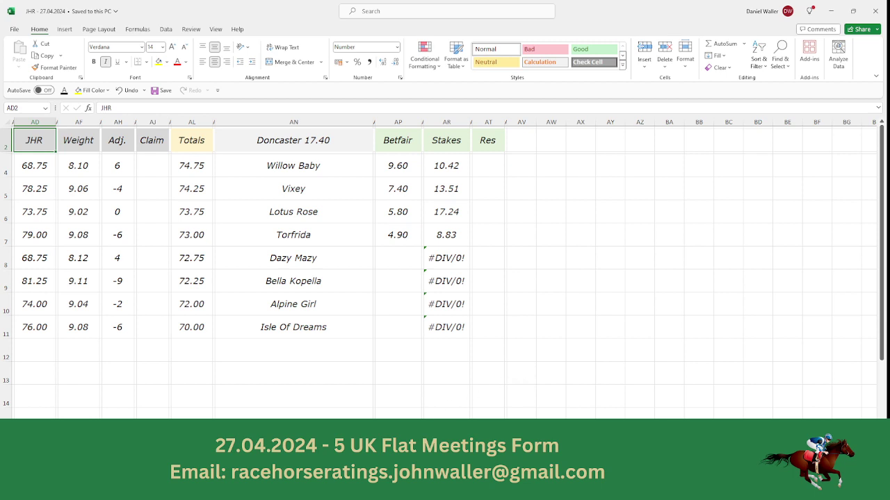
# Check in Calculator that Torfrida's 8.83 stake at 4.9 returns 43.267.
pyautogui.hotkey('alt', 'Tab')
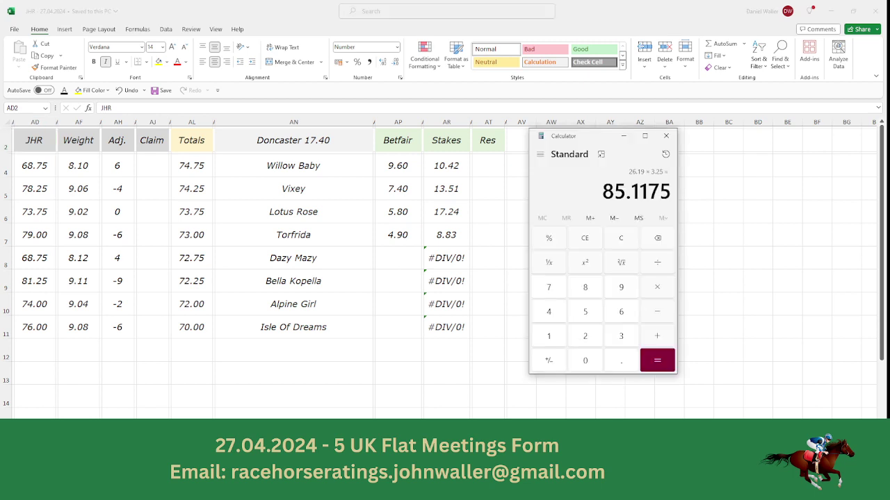
pyautogui.click(590, 290)
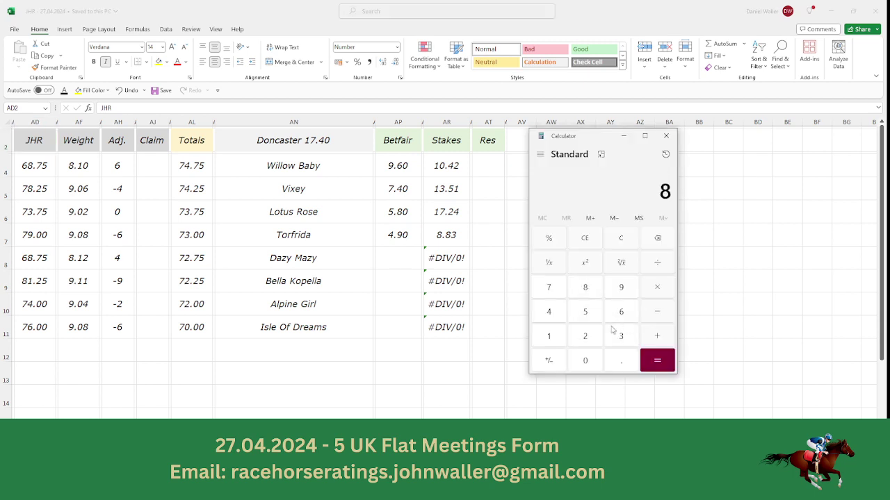
pyautogui.click(620, 353)
pyautogui.click(591, 292)
pyautogui.click(623, 332)
pyautogui.click(665, 285)
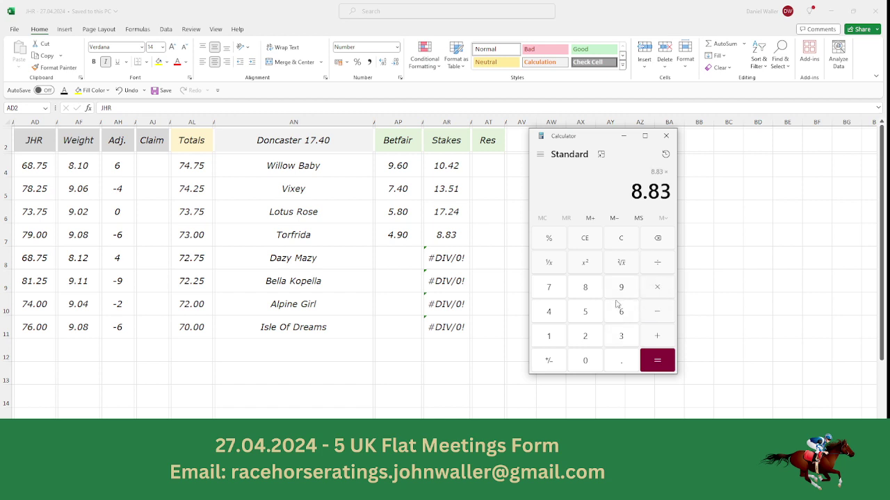
pyautogui.click(565, 314)
pyautogui.click(622, 360)
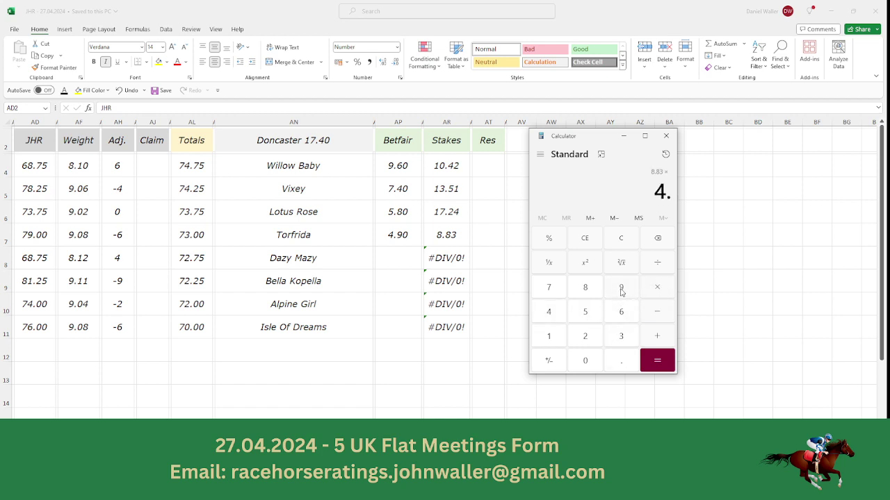
pyautogui.click(622, 292)
pyautogui.click(659, 358)
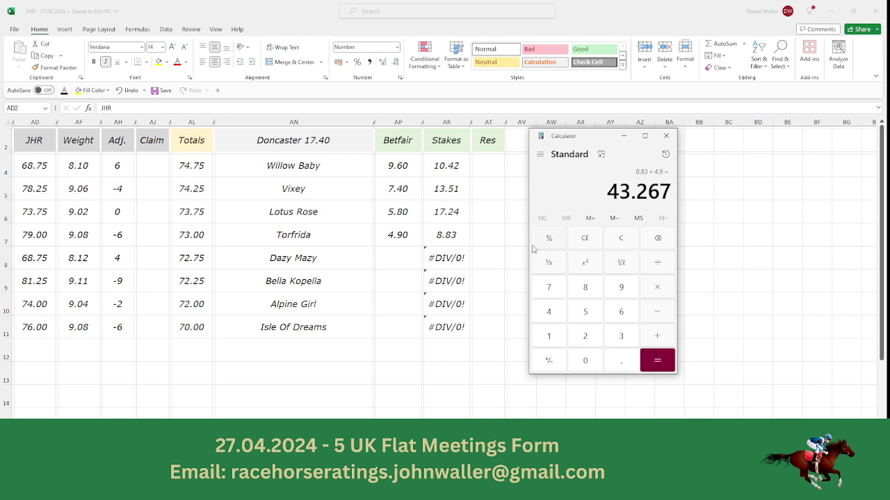
# Save the workbook and move to the Doncaster 18.40 sheet.
pyautogui.click(39, 144)
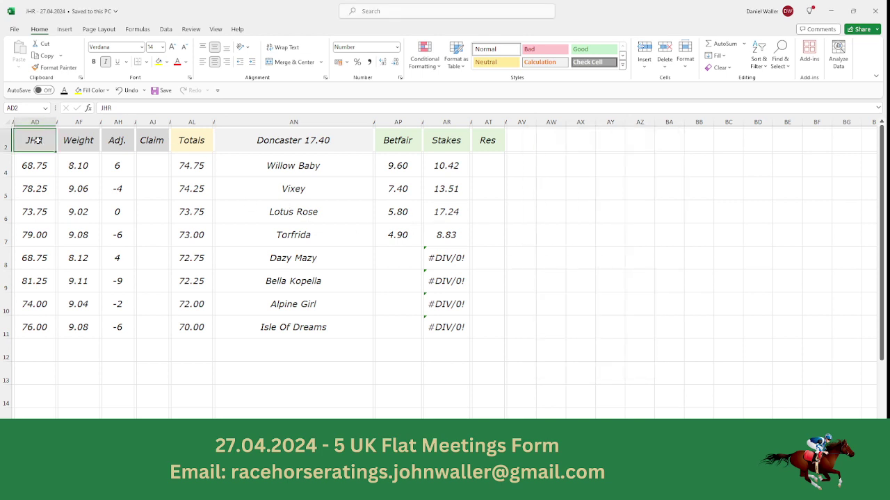
pyautogui.click(158, 90)
pyautogui.hotkey('ctrl', 'pagedown')
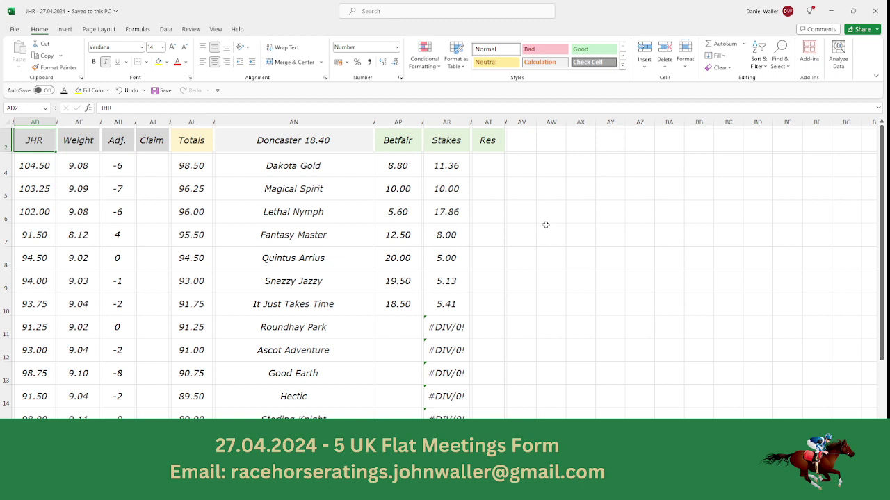
# Save, go to Doncaster 19.10, and verify Divine Comedy's 4.9 stake at 6 returns 29.4.
pyautogui.click(155, 91)
pyautogui.hotkey('ctrl', 'pagedown')
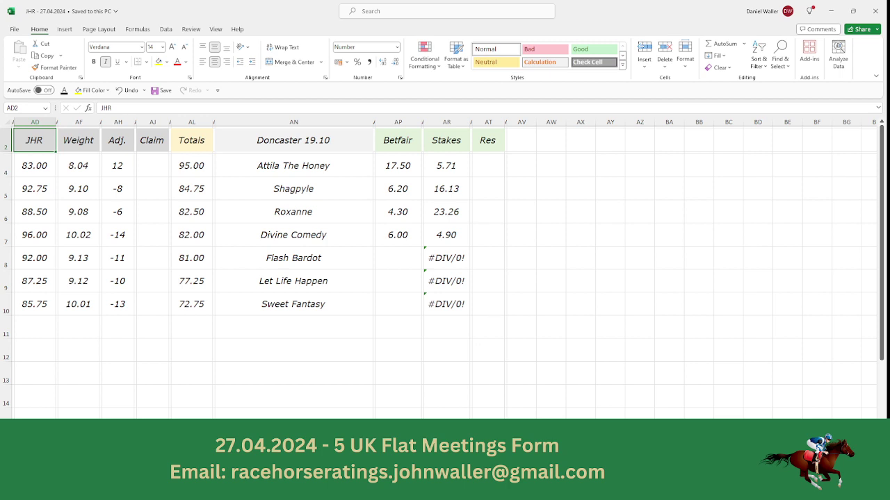
pyautogui.click(548, 314)
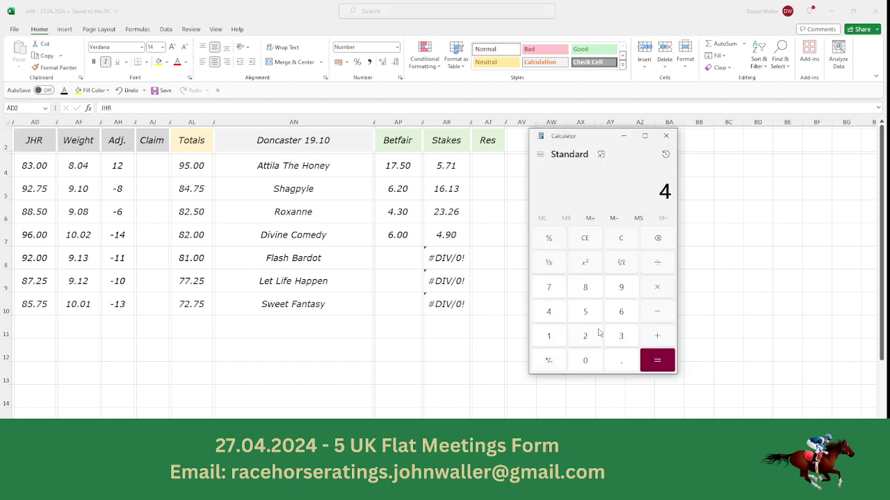
pyautogui.click(619, 358)
pyautogui.click(620, 286)
pyautogui.click(656, 287)
pyautogui.click(622, 312)
pyautogui.click(657, 364)
pyautogui.click(37, 140)
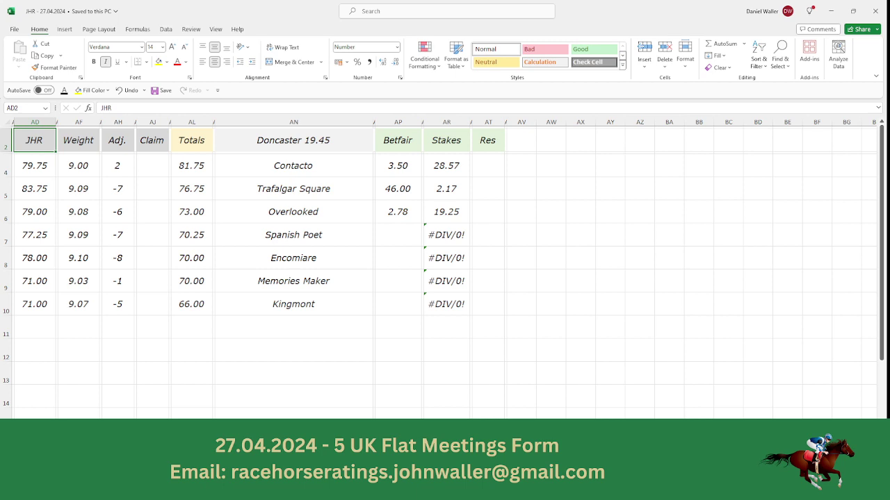
pyautogui.hotkey('alt', 'Tab')
pyautogui.click(555, 334)
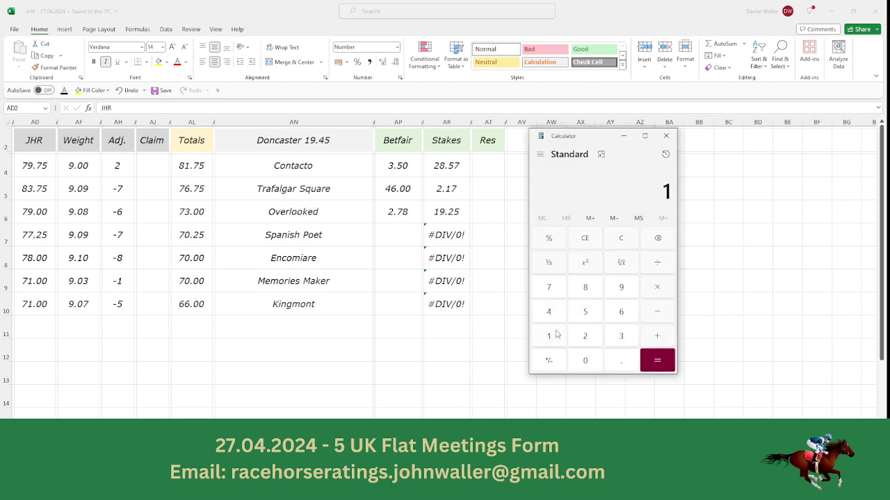
pyautogui.click(610, 289)
pyautogui.click(614, 362)
pyautogui.click(584, 337)
pyautogui.click(583, 314)
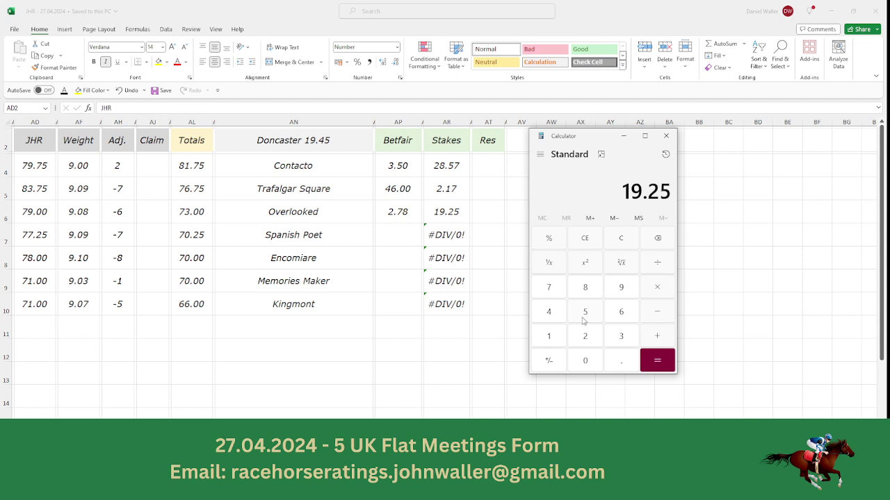
pyautogui.click(654, 291)
pyautogui.click(589, 338)
pyautogui.click(618, 358)
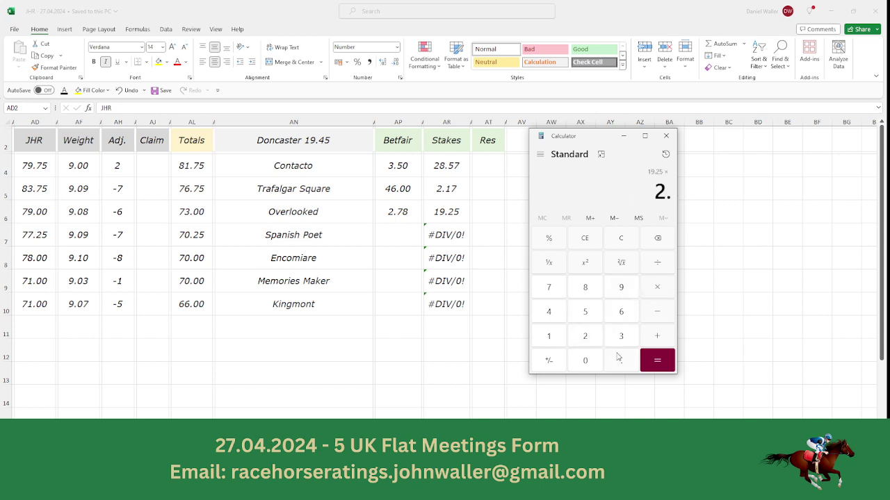
pyautogui.click(563, 297)
pyautogui.click(586, 293)
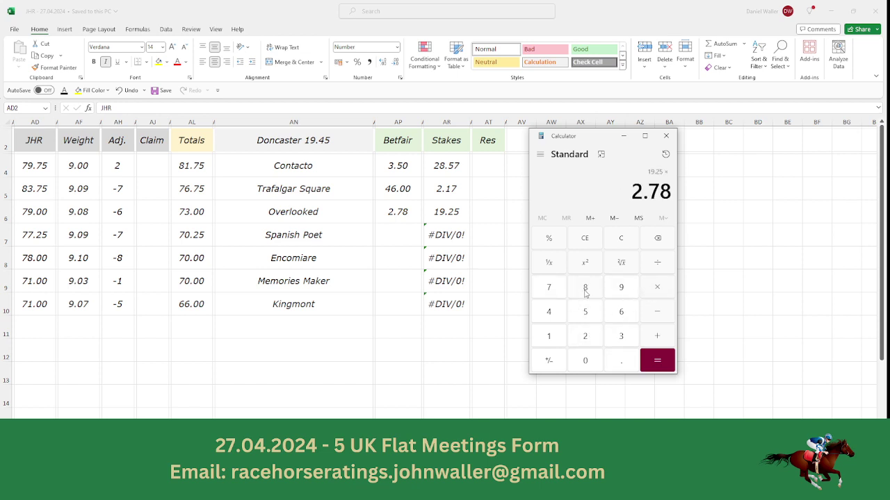
pyautogui.click(643, 362)
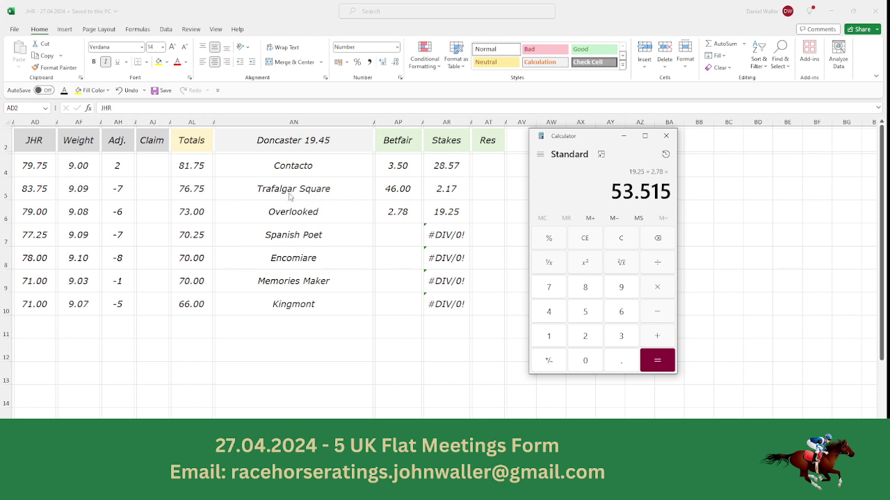
pyautogui.click(33, 138)
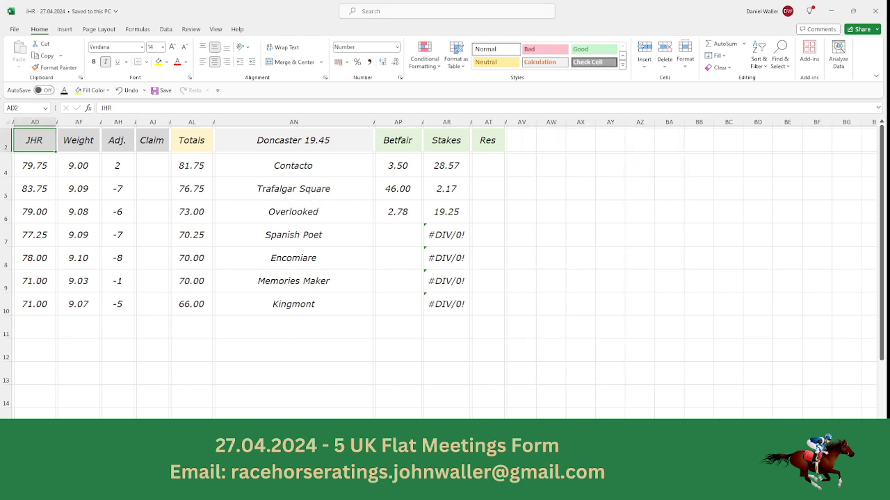
pyautogui.hotkey('alt', 'Tab')
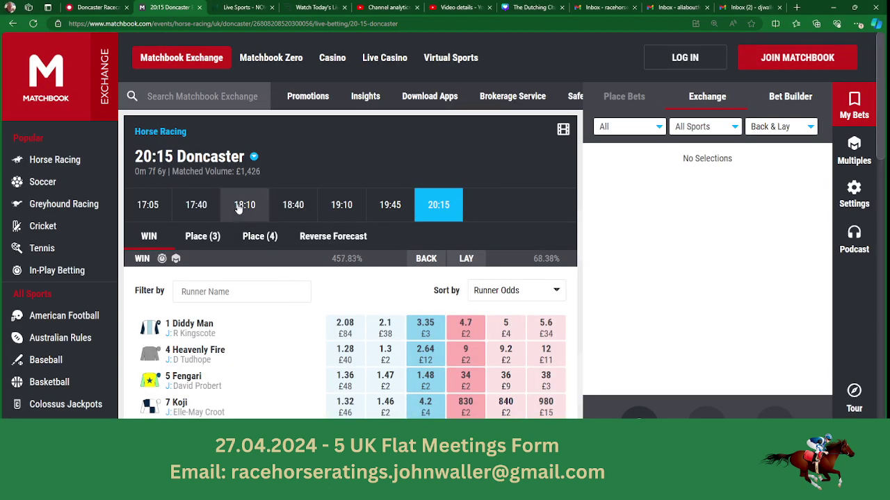
pyautogui.click(295, 202)
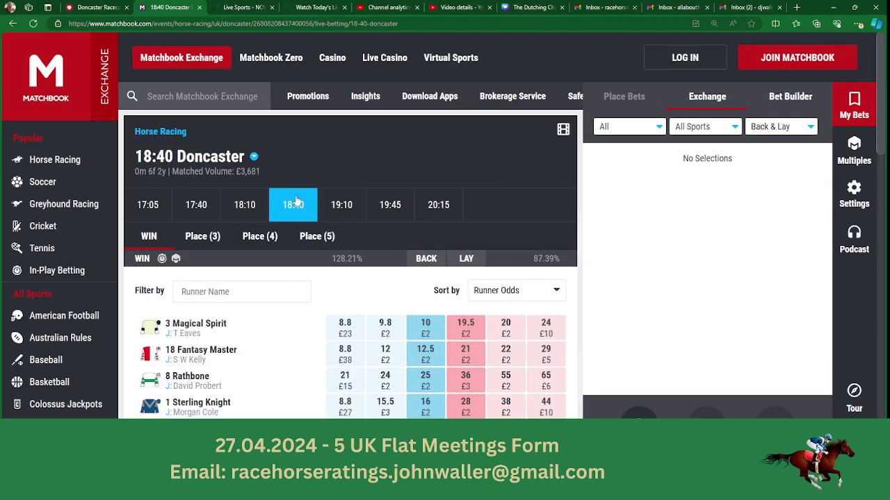
pyautogui.click(443, 204)
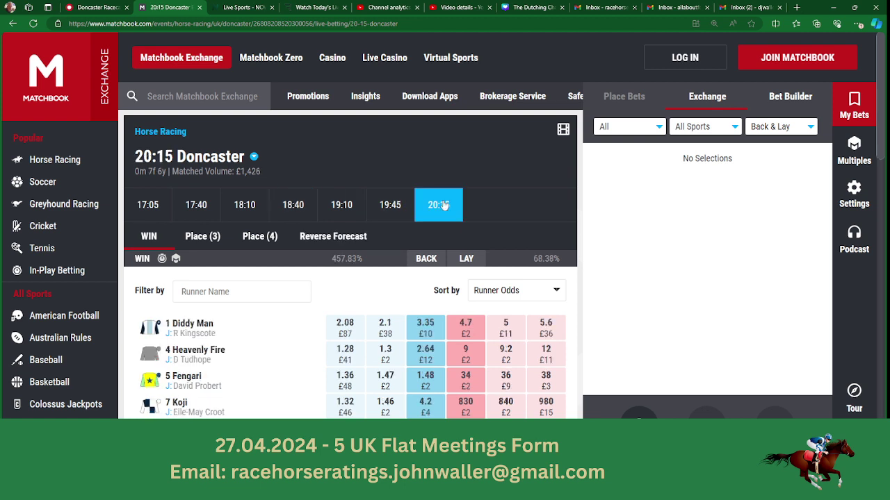